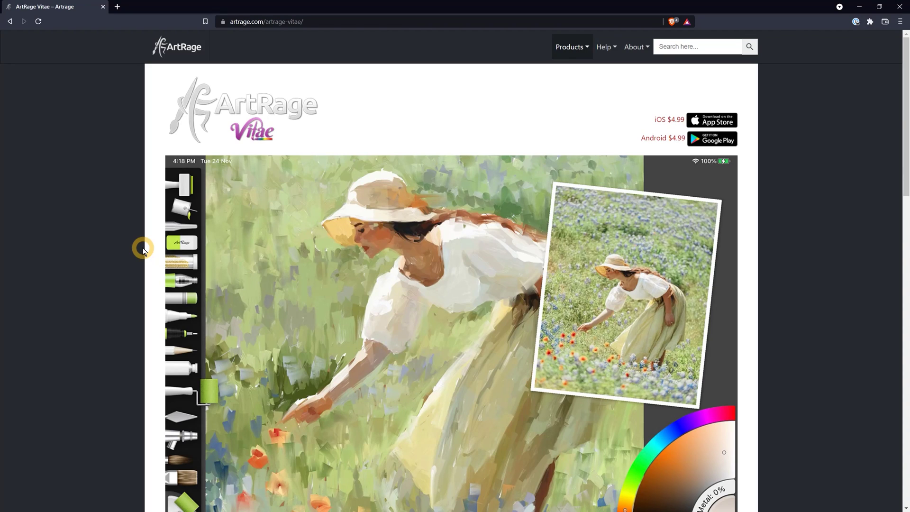
Scroll the artrage.com page down to the ArtRage Vitae description and screenshots.
drag(906, 110, 867, 422)
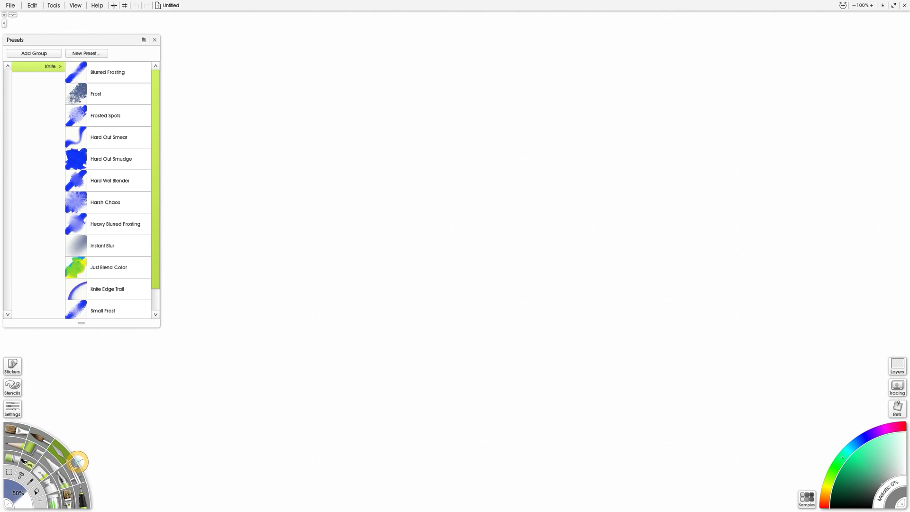
Browse the tool wheel's preset lists: airbrush, roller, empty Custom Brush group, eraser and glitter.
click(82, 490)
click(85, 499)
click(75, 478)
click(38, 453)
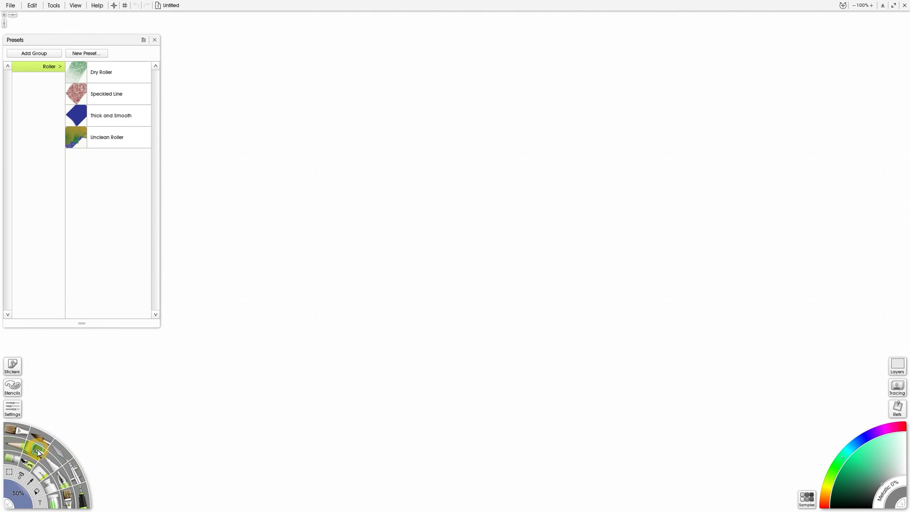
click(62, 479)
click(67, 497)
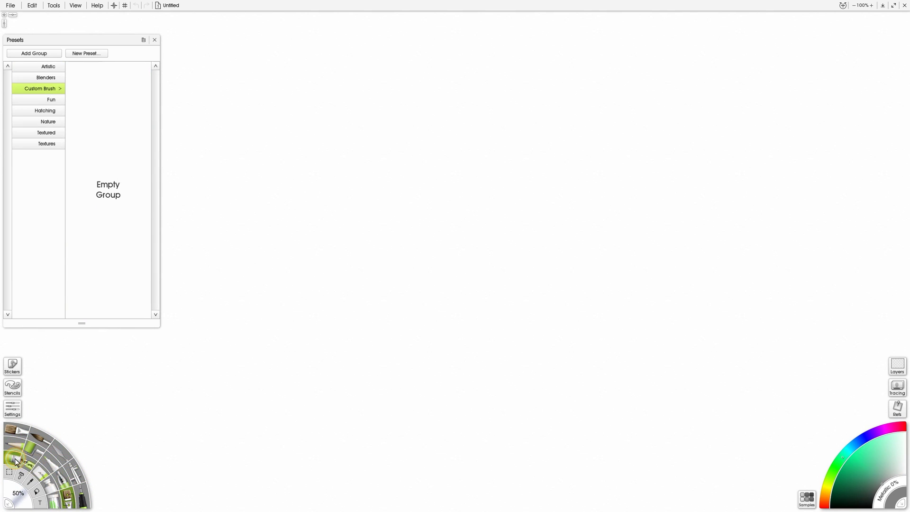
click(30, 462)
click(49, 476)
click(55, 503)
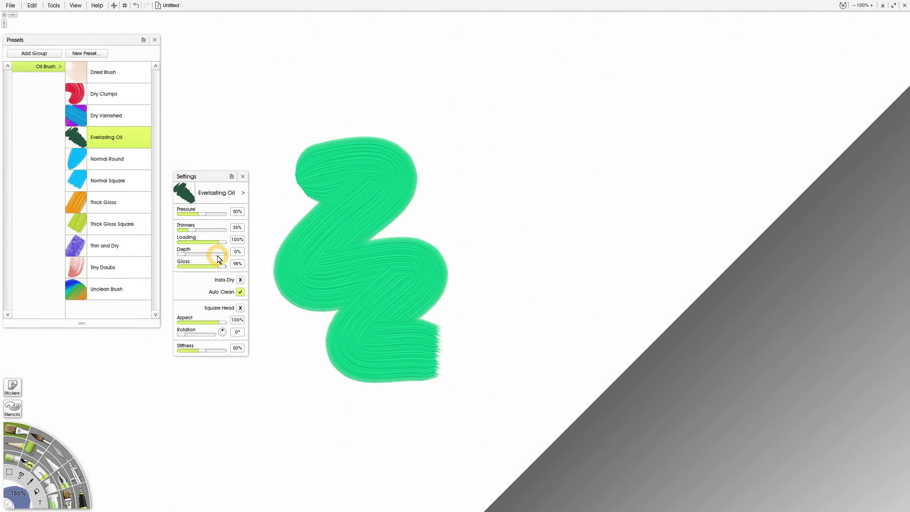
Paint green zigzag and translucent green oil strokes, raising paint loading to 47%.
mouse_move(462, 154)
mouse_down()
mouse_move(481, 246)
mouse_move(531, 380)
mouse_up()
mouse_move(626, 143)
mouse_down()
mouse_move(716, 199)
mouse_move(631, 256)
mouse_move(695, 376)
mouse_move(683, 132)
mouse_move(711, 420)
mouse_up()
click(199, 242)
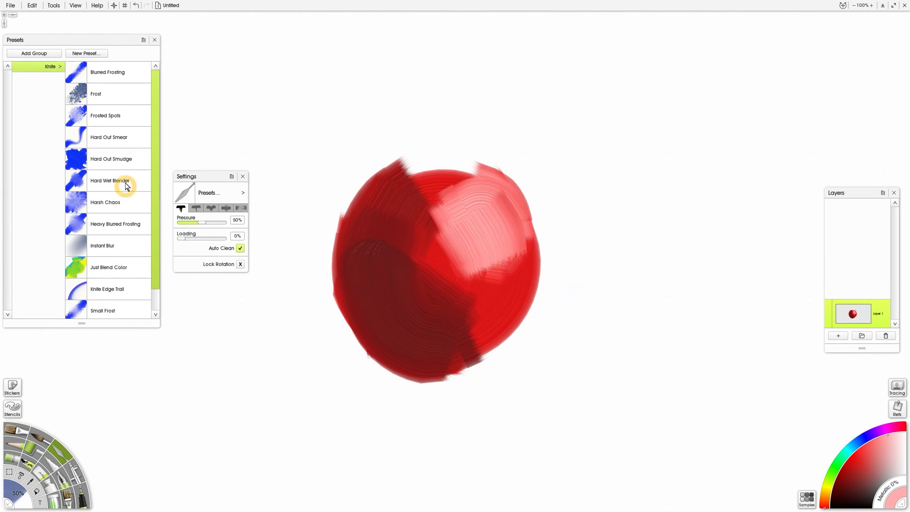
Smooth the red ball with Hard Out Smudge and ring it with pink-orange watercolour.
click(110, 159)
mouse_move(360, 341)
mouse_down()
mouse_move(420, 160)
mouse_move(408, 256)
mouse_up()
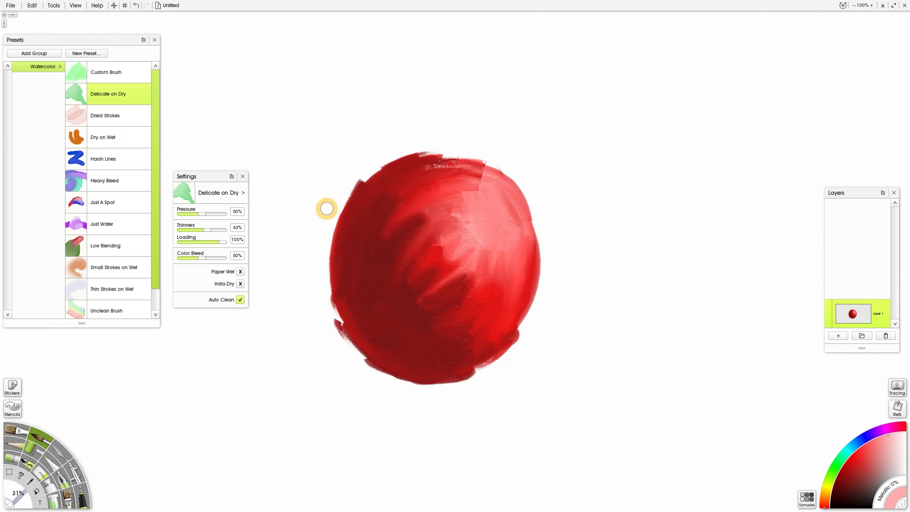
mouse_move(325, 207)
mouse_down()
mouse_move(351, 179)
mouse_move(295, 270)
mouse_move(590, 360)
mouse_up()
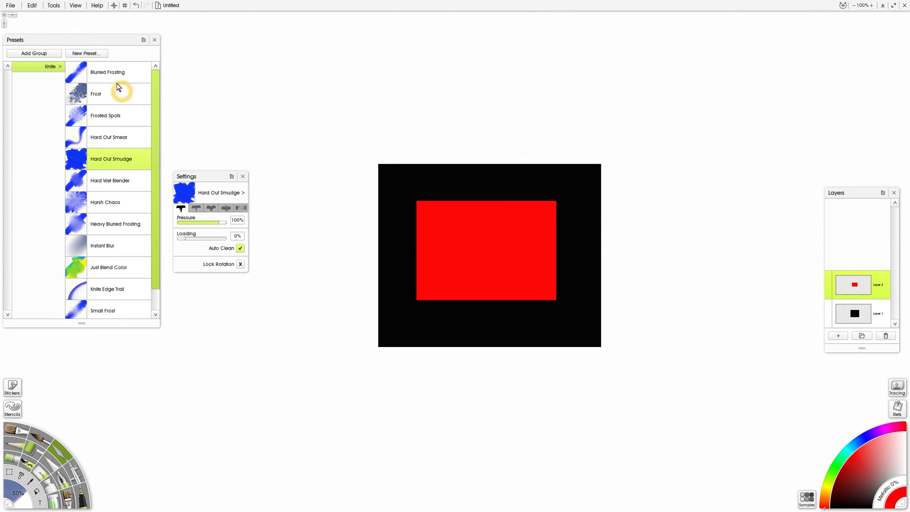
Try the Blurred Frosting, Frost, Hard Out Smudge and Harsh Chaos knives, then airbrush soft blue.
click(122, 76)
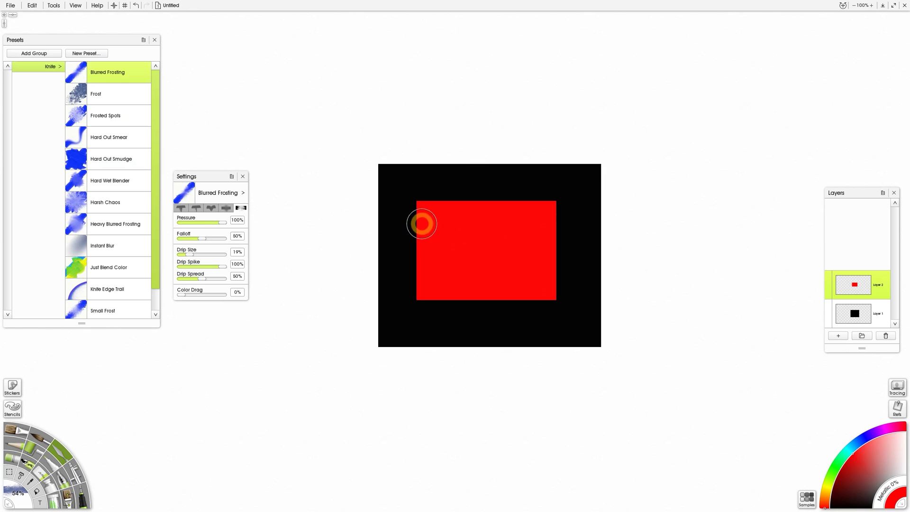
click(109, 94)
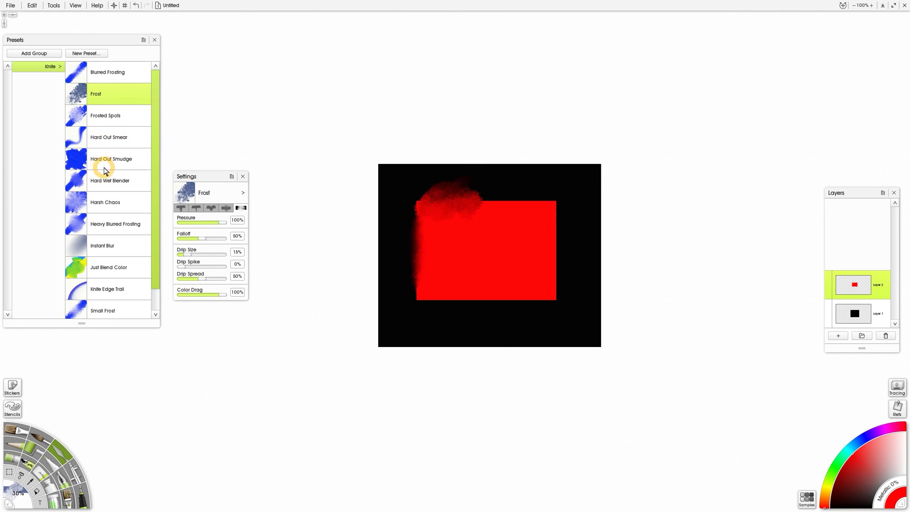
click(105, 170)
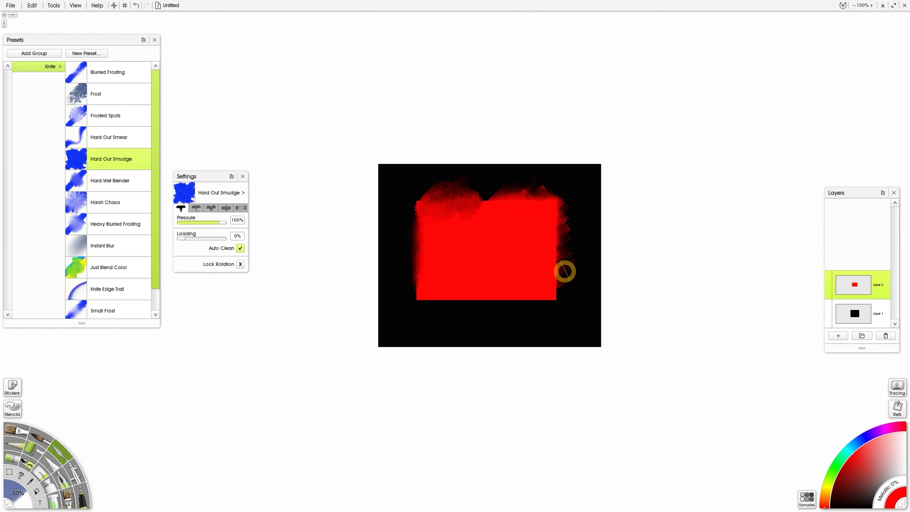
click(126, 203)
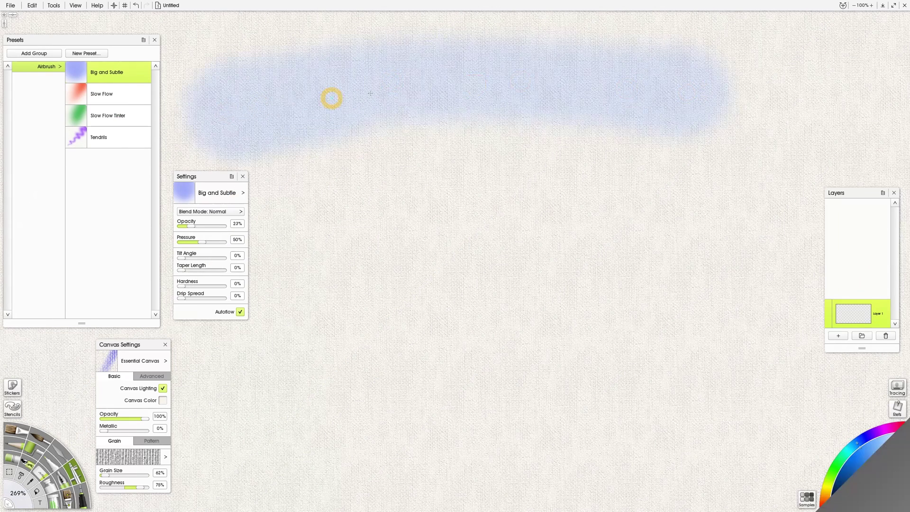
mouse_move(332, 97)
mouse_down()
mouse_move(493, 321)
mouse_move(506, 122)
mouse_move(362, 95)
mouse_move(574, 398)
mouse_up()
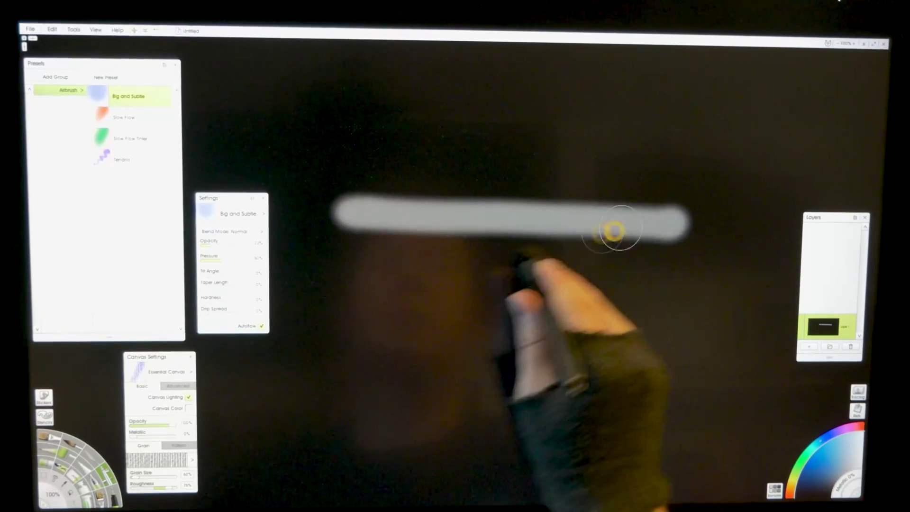
Draw white airbrush bars, a large curve and a row of dots on the dark canvas.
drag(334, 264, 711, 269)
drag(396, 297, 334, 369)
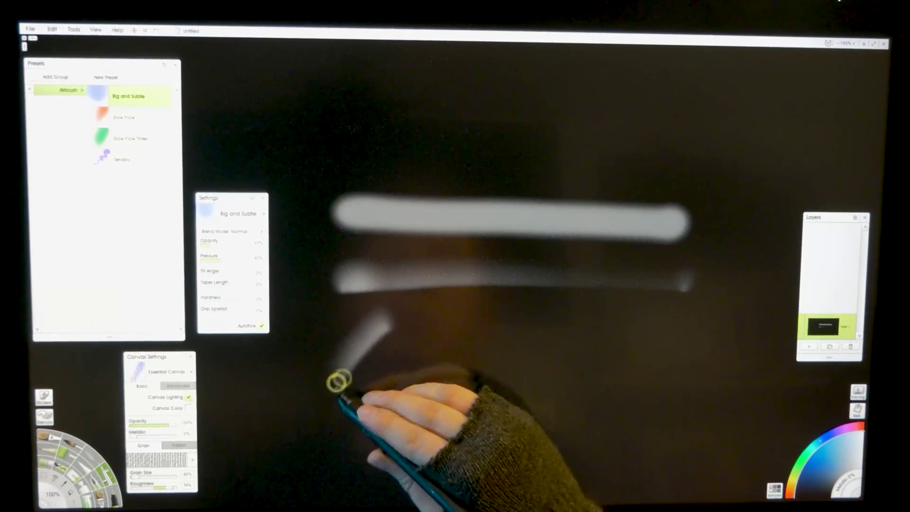
mouse_move(497, 321)
mouse_down()
mouse_move(439, 318)
mouse_move(372, 436)
mouse_move(424, 472)
mouse_up()
click(350, 142)
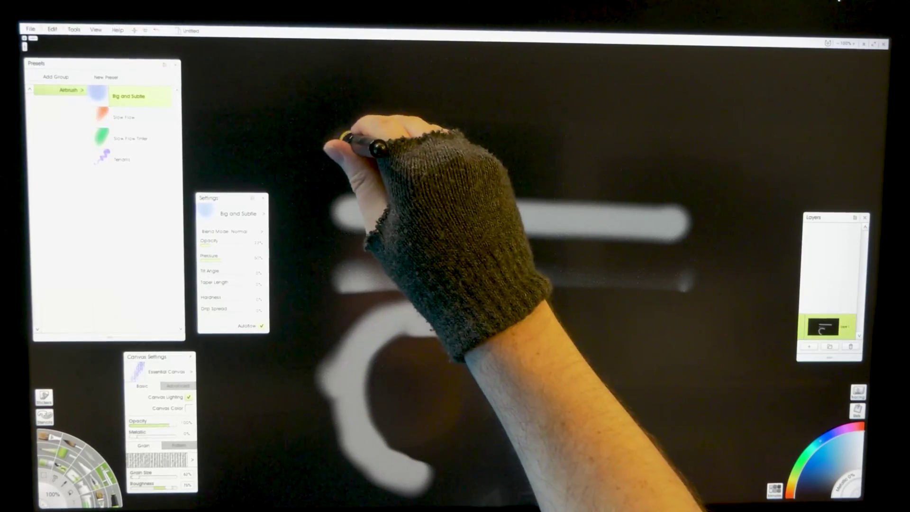
click(410, 138)
click(447, 138)
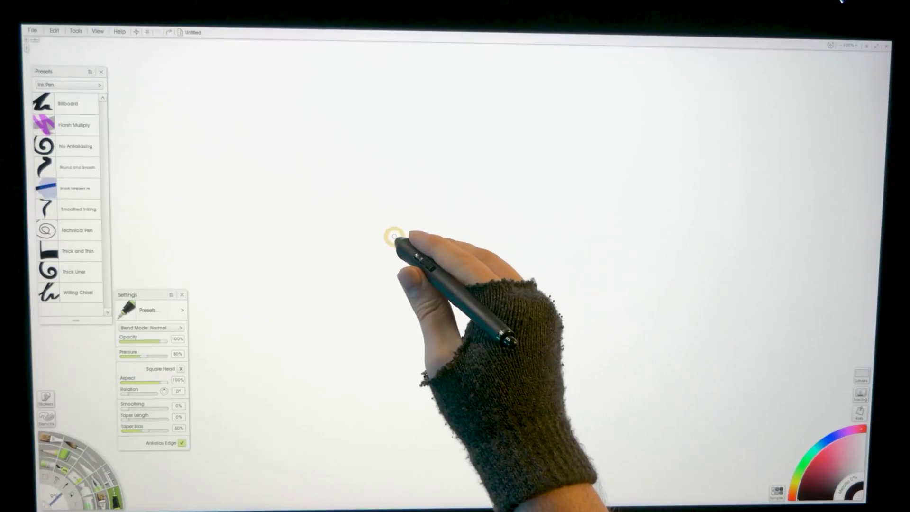
Draw black ink loops, black pastel marks and black, blue and magenta Solid Crayon scribbles.
mouse_move(237, 263)
mouse_down()
mouse_move(335, 325)
mouse_move(512, 300)
mouse_move(510, 396)
mouse_move(587, 338)
mouse_move(593, 190)
mouse_move(599, 308)
mouse_move(374, 469)
mouse_up()
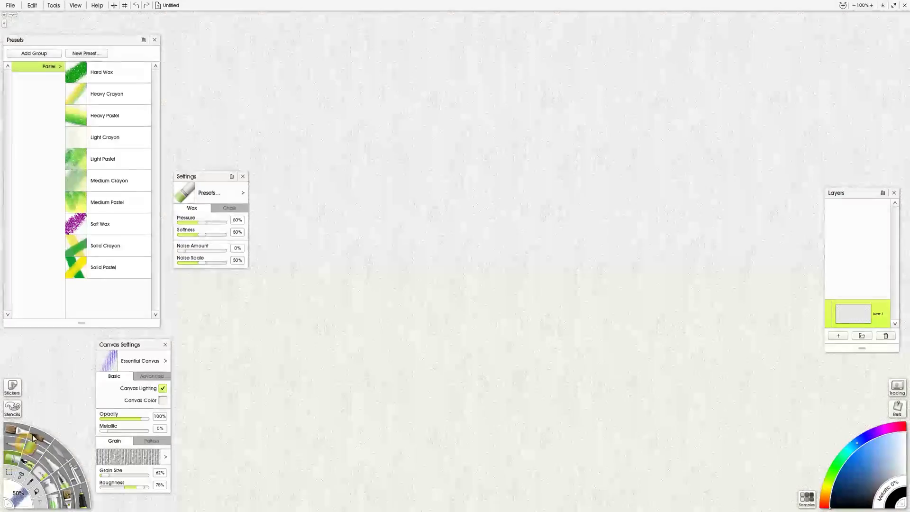
mouse_move(327, 271)
mouse_down()
mouse_move(441, 183)
mouse_move(488, 98)
mouse_move(424, 270)
mouse_move(416, 260)
mouse_up()
click(106, 245)
mouse_move(331, 379)
mouse_down()
mouse_move(455, 368)
mouse_move(598, 396)
mouse_up()
click(884, 429)
Paint pink patches with Artistic Square Canvas presets and a purple Strong Charcoal scribble.
click(48, 66)
click(109, 180)
mouse_move(535, 204)
mouse_down()
mouse_move(585, 227)
mouse_move(668, 180)
mouse_up()
click(108, 224)
mouse_move(553, 244)
mouse_down()
mouse_move(601, 320)
mouse_move(640, 345)
mouse_up()
click(109, 267)
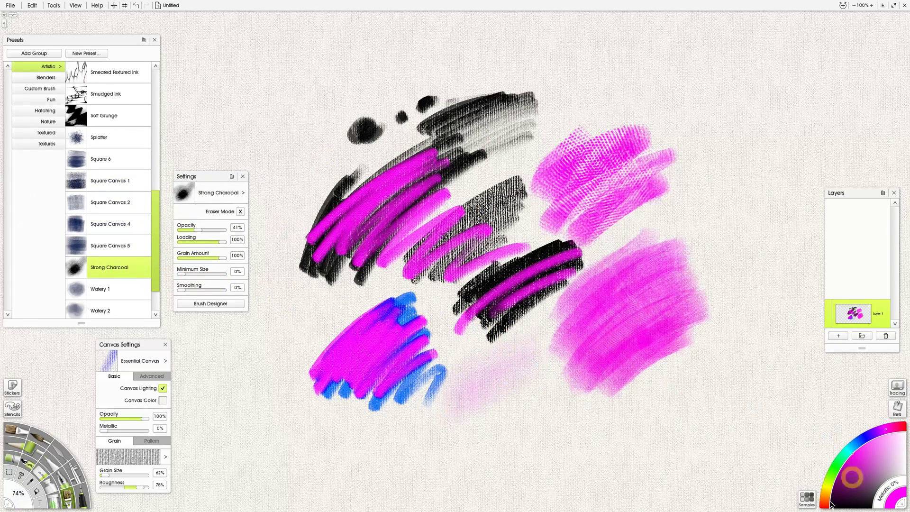
mouse_move(455, 379)
mouse_down()
mouse_move(484, 441)
mouse_move(486, 370)
mouse_move(491, 424)
mouse_move(475, 428)
mouse_move(461, 381)
mouse_move(507, 414)
mouse_up()
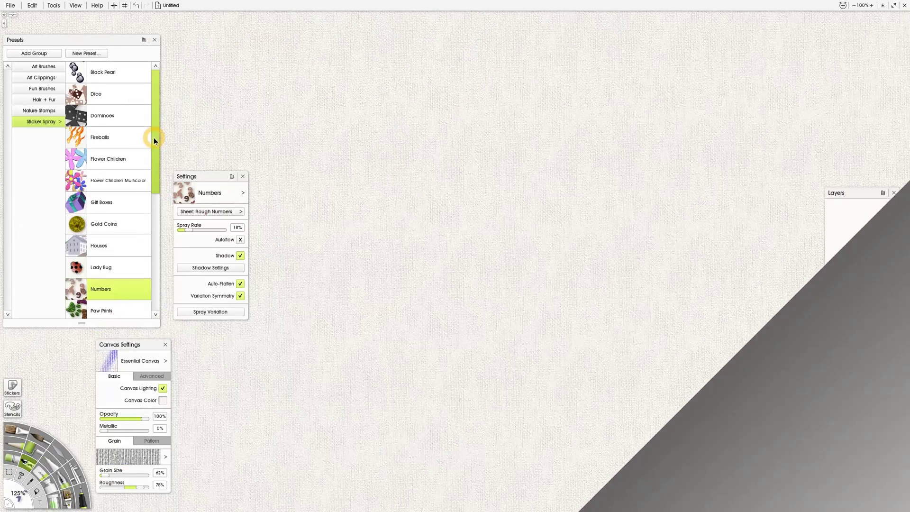
Spray several curved lines of stickers with the Numbers sticker spray.
drag(154, 137, 154, 190)
click(100, 217)
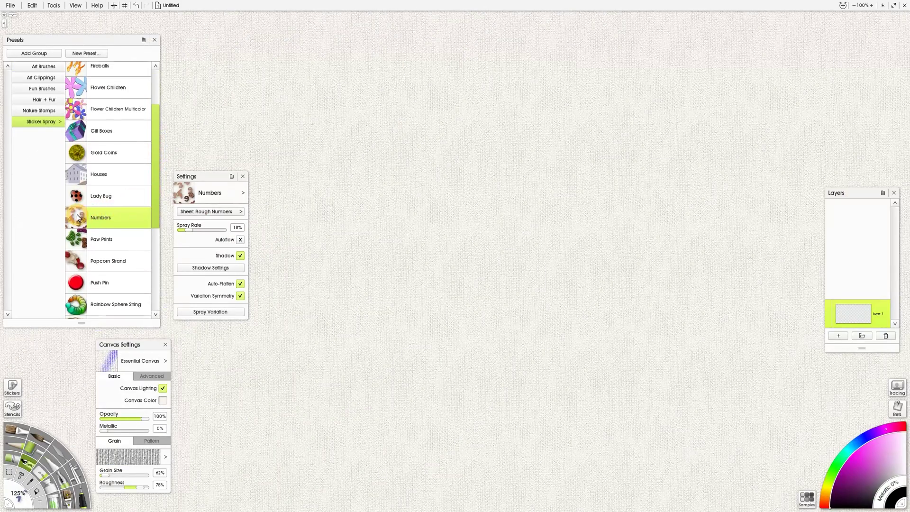
drag(347, 167, 445, 136)
drag(342, 236, 439, 145)
drag(337, 247, 485, 172)
Spray Flower Children Multicolor bands, then paint yellow and red Thick Gloss oil zigzags.
click(109, 109)
drag(569, 166, 630, 284)
drag(579, 266, 692, 289)
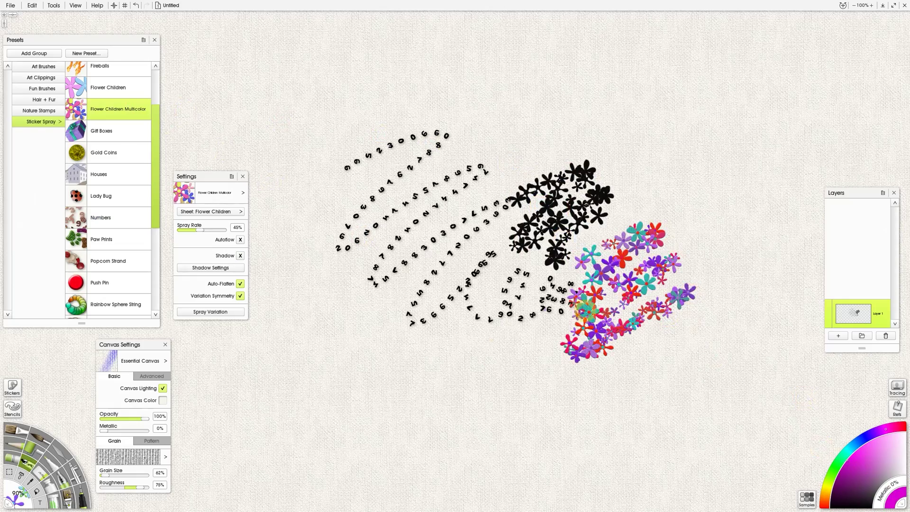
drag(303, 380, 493, 308)
drag(370, 408, 666, 380)
mouse_move(319, 213)
mouse_down()
mouse_move(349, 251)
mouse_move(497, 344)
mouse_up()
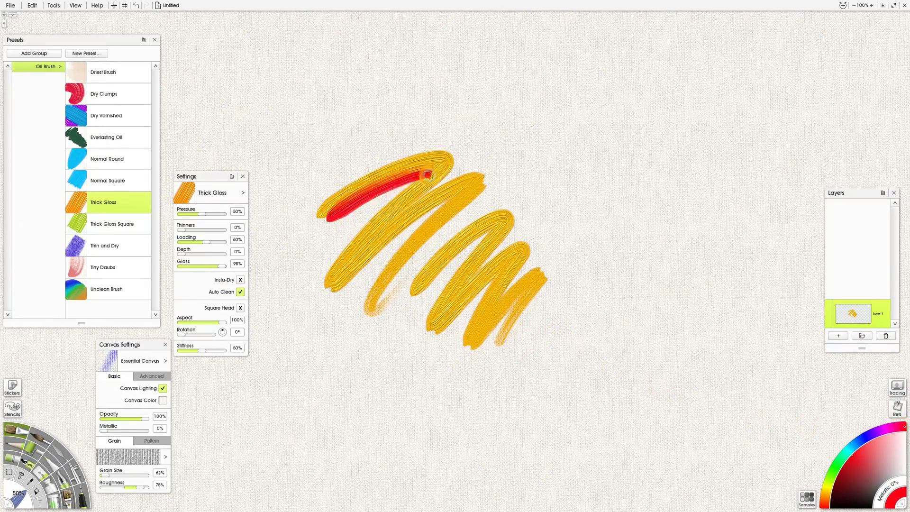
mouse_move(427, 175)
mouse_down()
mouse_move(433, 252)
mouse_move(450, 244)
mouse_move(503, 287)
mouse_up()
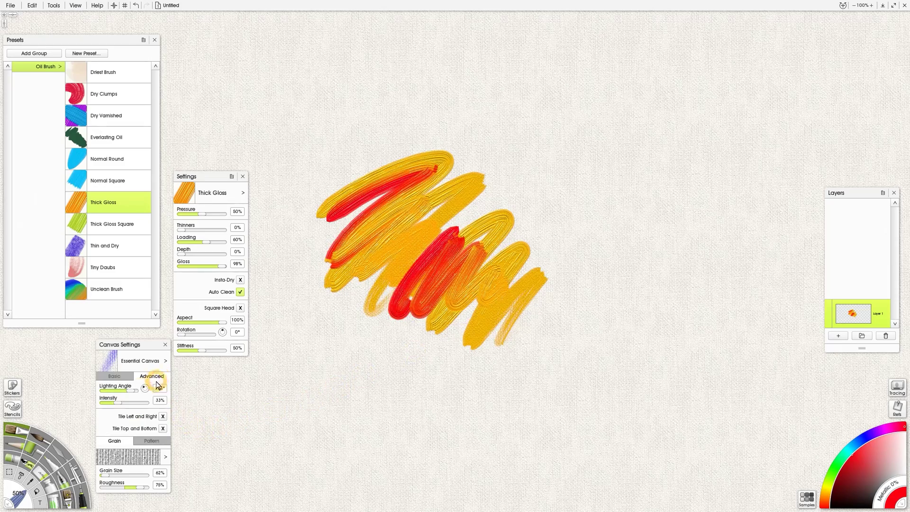
Relight the canvas grain at 40° with 33% intensity, then smudge the red ball.
mouse_move(157, 385)
mouse_down()
mouse_move(110, 407)
mouse_move(118, 403)
mouse_up()
drag(419, 346, 480, 313)
drag(114, 403, 117, 404)
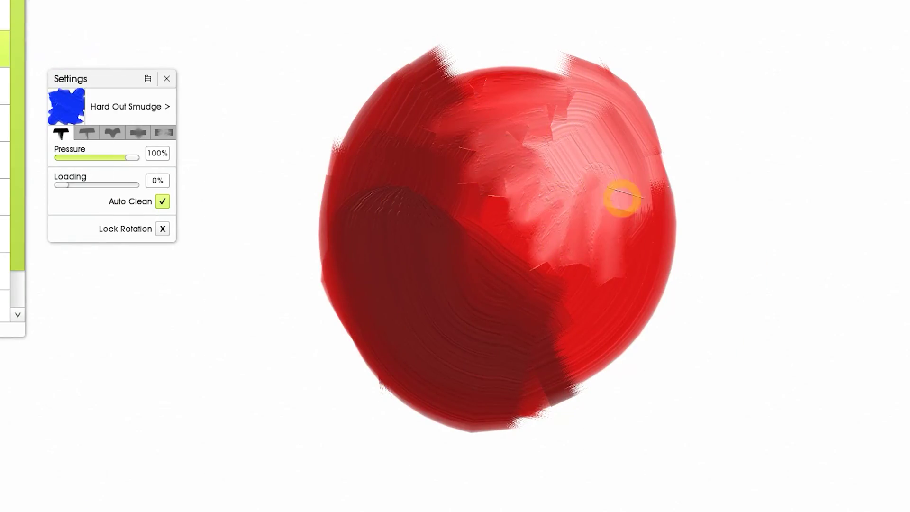
mouse_move(594, 317)
mouse_down()
mouse_move(547, 250)
mouse_move(458, 257)
mouse_up()
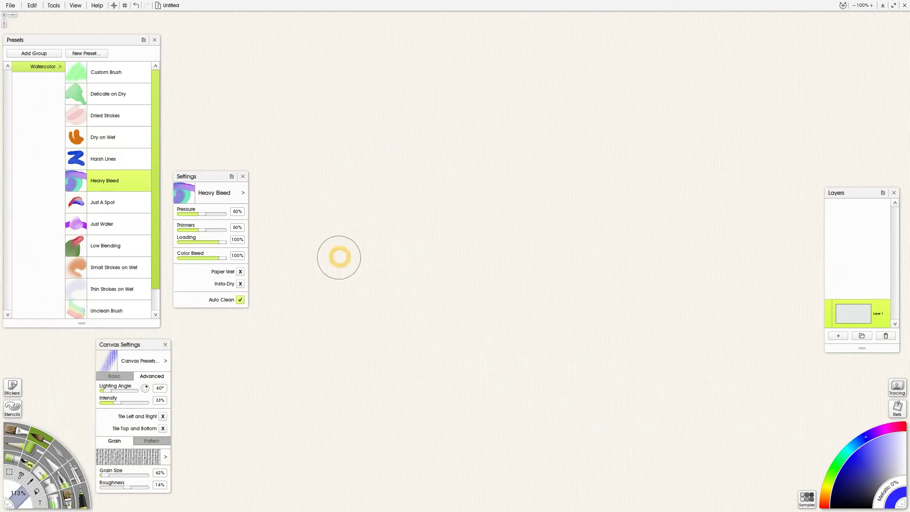
Paint a blue Heavy Bleed watercolour stroke with yellow bleeding into it.
mouse_move(339, 257)
mouse_down()
mouse_move(396, 319)
mouse_move(512, 214)
mouse_up()
click(826, 492)
mouse_move(603, 303)
mouse_down()
mouse_move(494, 241)
mouse_move(469, 265)
mouse_move(577, 319)
mouse_move(635, 294)
mouse_up()
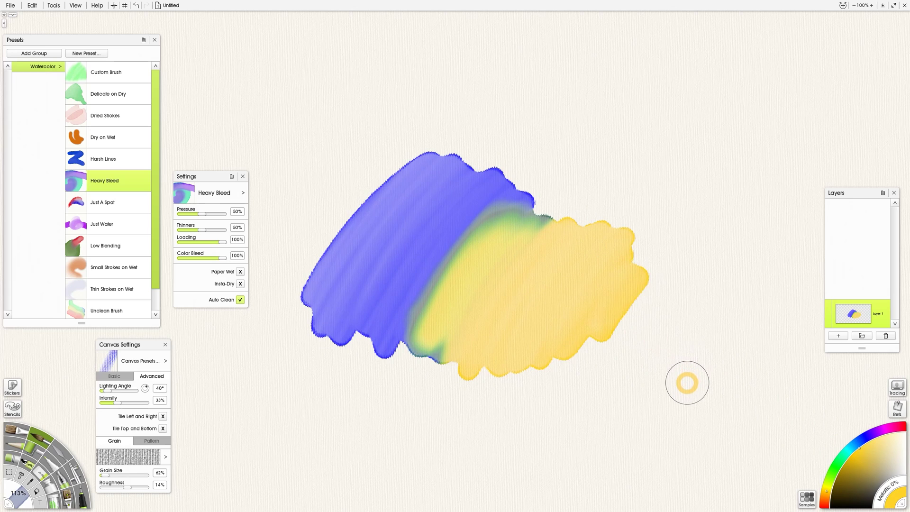
Wash Just Water across the patch, undoing once and enlarging the brush for the final wash.
click(117, 226)
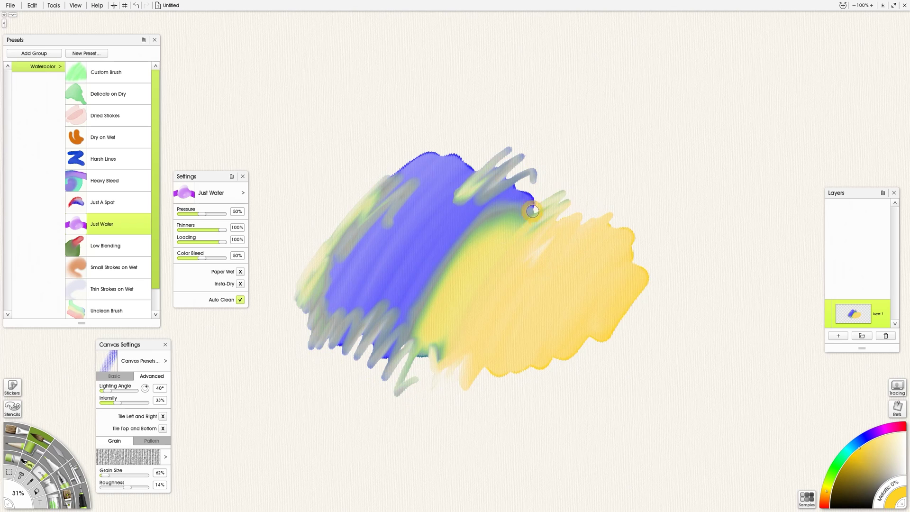
key(ctrl+z)
key(ctrl+z)
key(ctrl+z)
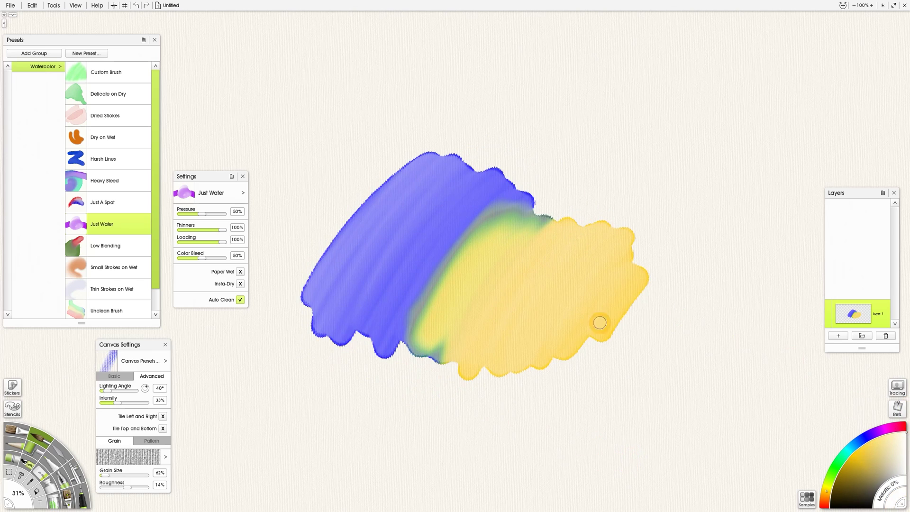
drag(393, 183, 318, 364)
key(bracketright)
key(bracketright)
key(bracketright)
mouse_move(398, 365)
mouse_down()
mouse_move(326, 266)
mouse_move(376, 326)
mouse_move(465, 256)
mouse_move(574, 346)
mouse_move(548, 195)
mouse_move(467, 223)
mouse_move(582, 386)
mouse_up()
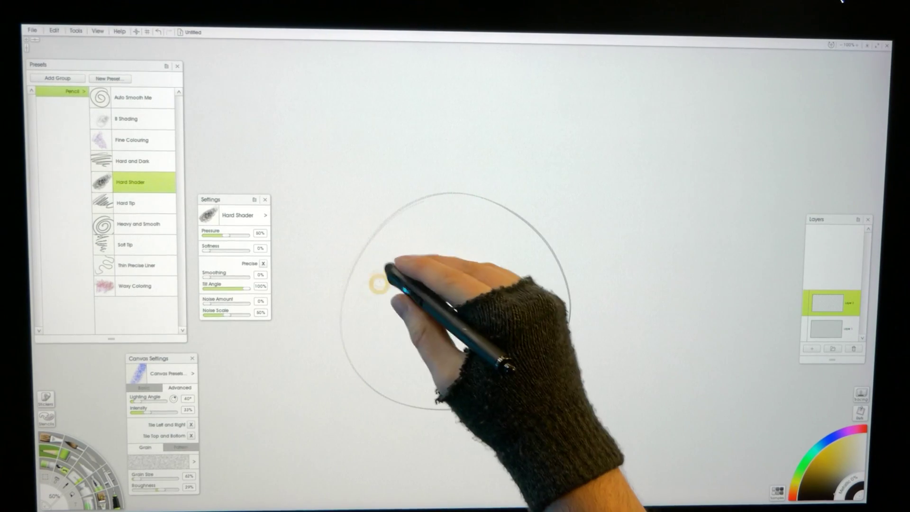
Trace and hatch the circle's left side with Hard Shader and B Shading pencils.
mouse_move(386, 280)
mouse_down()
mouse_move(350, 278)
mouse_move(417, 208)
mouse_move(385, 334)
mouse_up()
click(130, 118)
drag(401, 257, 403, 327)
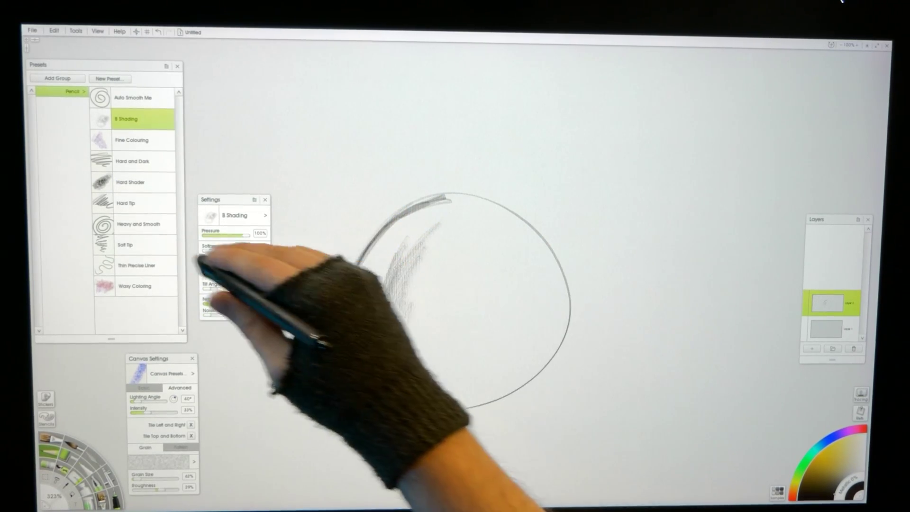
Draw a small inner circle with radiating Thin Precise Liner lines, then load a new brush head.
click(137, 265)
mouse_move(511, 304)
mouse_down()
mouse_move(457, 271)
mouse_move(514, 234)
mouse_up()
mouse_move(455, 308)
mouse_down()
mouse_move(548, 240)
mouse_move(593, 272)
mouse_up()
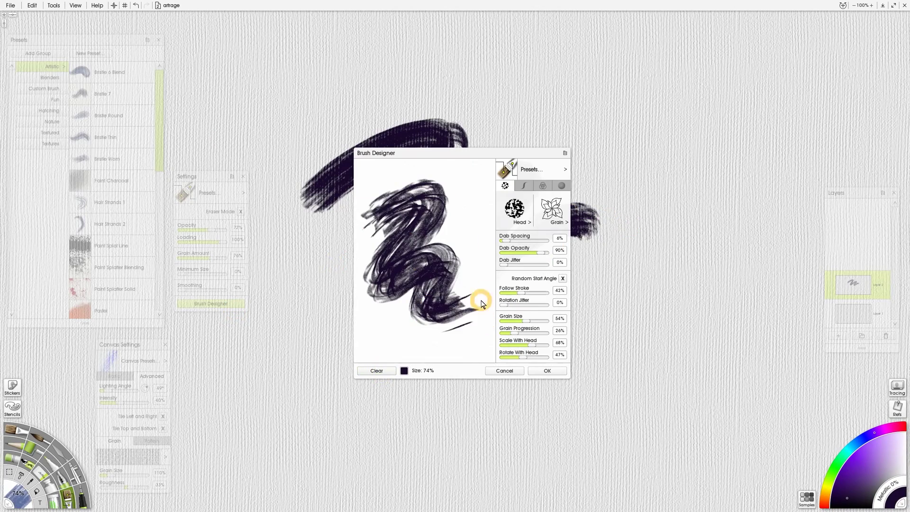
click(572, 232)
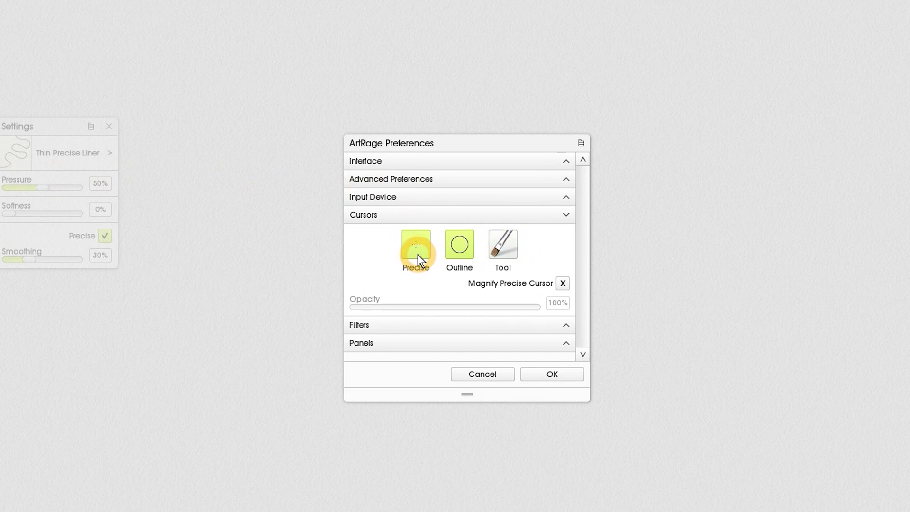
Set the brush indicator to Precise, then draw looping and diagonal black ink strokes.
click(417, 254)
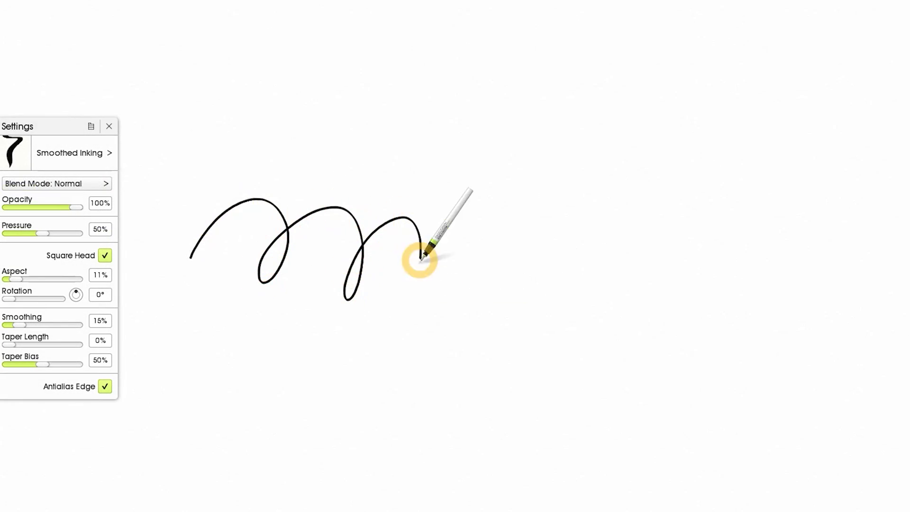
drag(420, 258, 473, 271)
drag(485, 276, 577, 183)
mouse_move(621, 183)
mouse_down()
mouse_move(500, 303)
mouse_move(680, 253)
mouse_up()
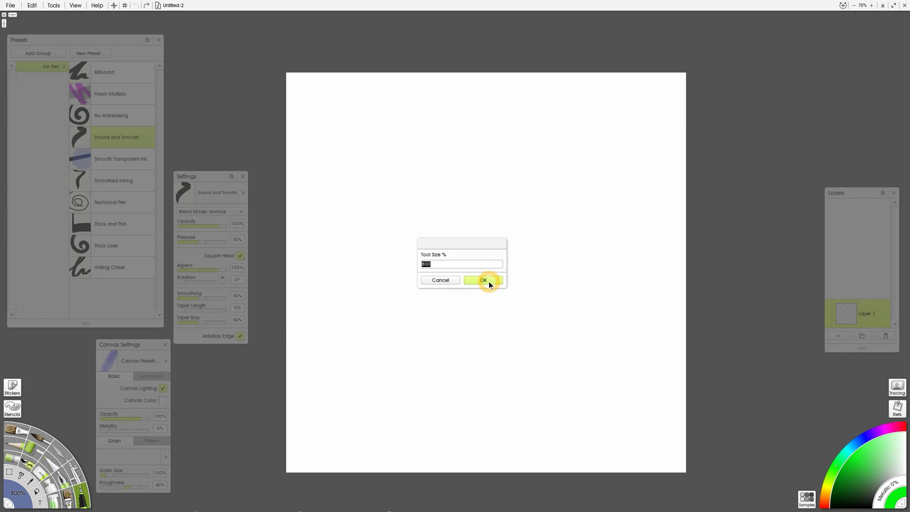
Apply the new tool size, then stamp a big green square and a green watercolor disc.
click(488, 282)
click(458, 275)
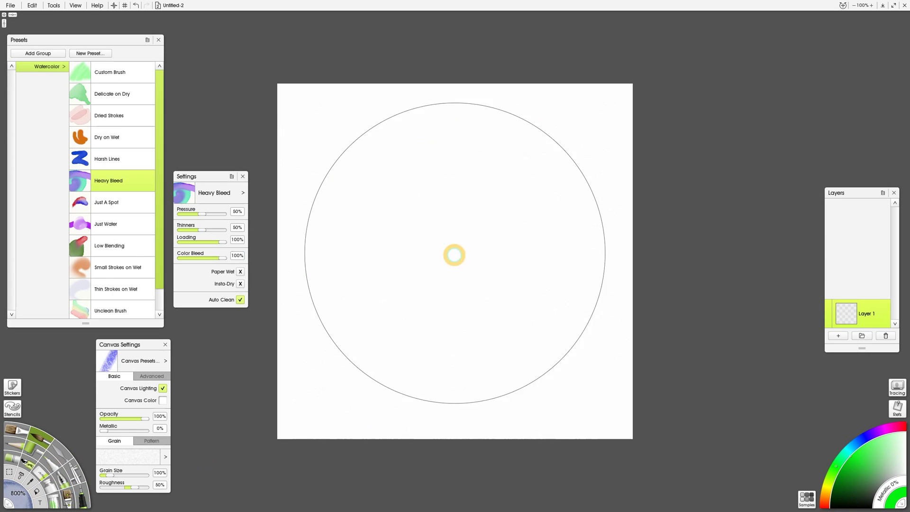
click(454, 255)
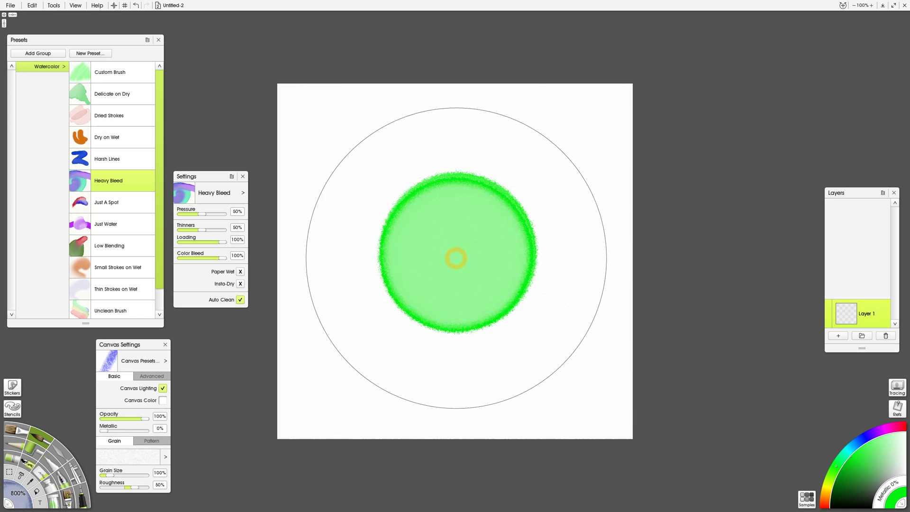
Paint teal zigzag and wavy oil strokes, then cyan and yellow ink waves.
mouse_move(332, 217)
mouse_down()
mouse_move(470, 189)
mouse_move(635, 207)
mouse_up()
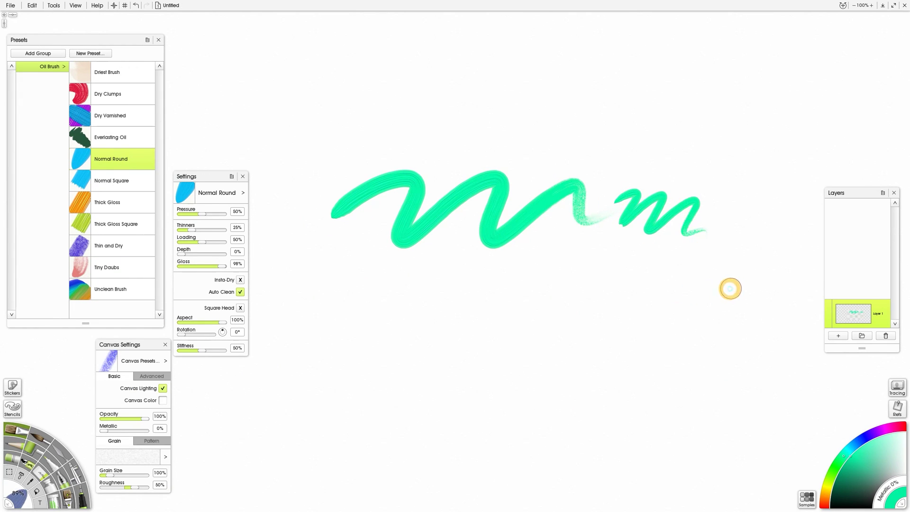
mouse_move(730, 288)
mouse_down()
mouse_move(585, 294)
mouse_move(311, 342)
mouse_up()
mouse_move(342, 384)
mouse_down()
mouse_move(618, 404)
mouse_move(709, 387)
mouse_up()
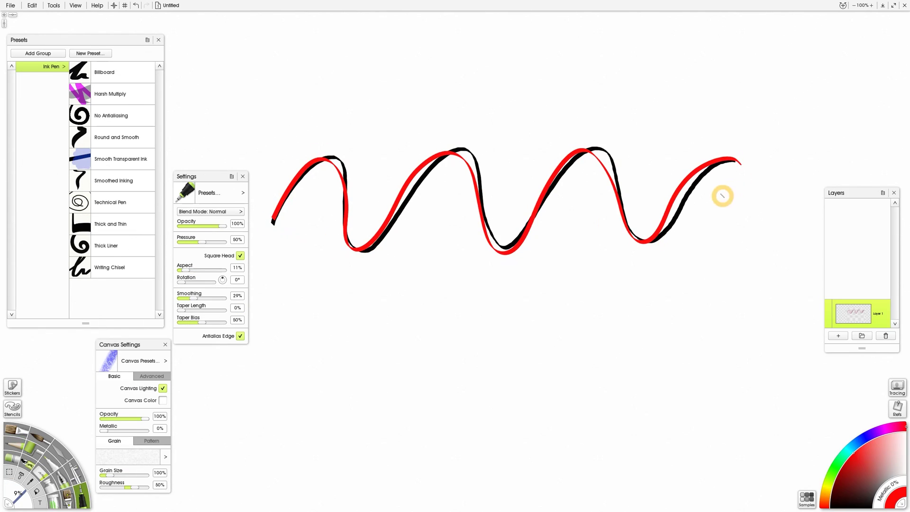
drag(273, 222, 728, 177)
drag(274, 222, 737, 169)
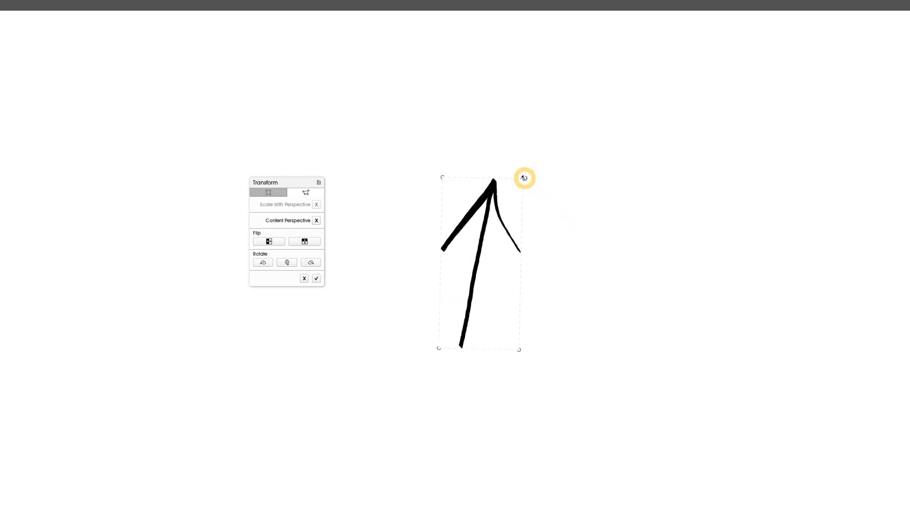
Flip the arrow, then rotate the Group 1 arrows to 325° at 39% size and commit.
click(284, 252)
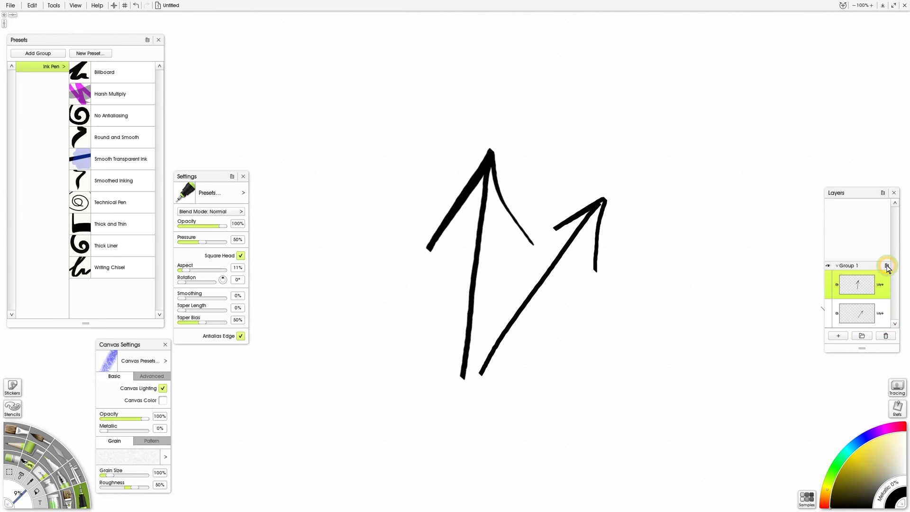
click(887, 266)
click(875, 321)
mouse_move(613, 143)
mouse_down()
mouse_move(524, 126)
mouse_move(524, 98)
mouse_move(527, 207)
mouse_up()
click(316, 302)
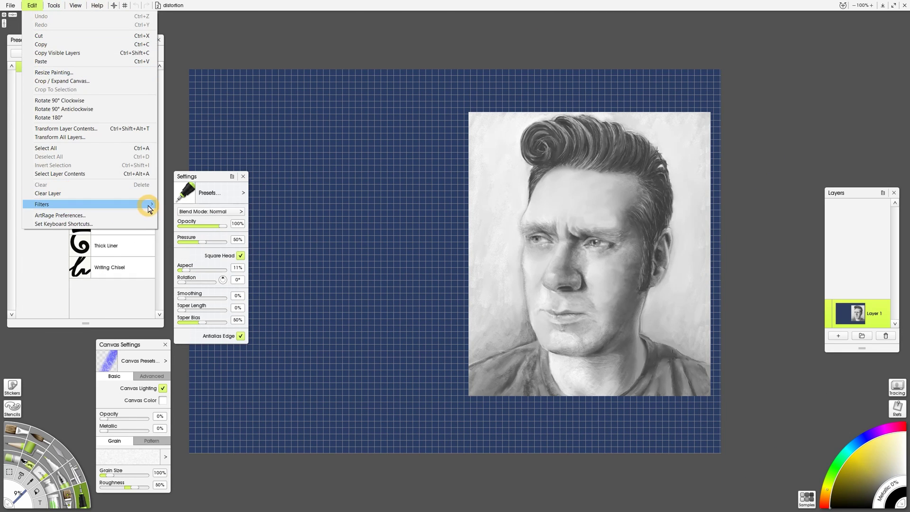
Warp the grid beside the portrait with Easy Pinch and Easy Spiral presets.
click(148, 201)
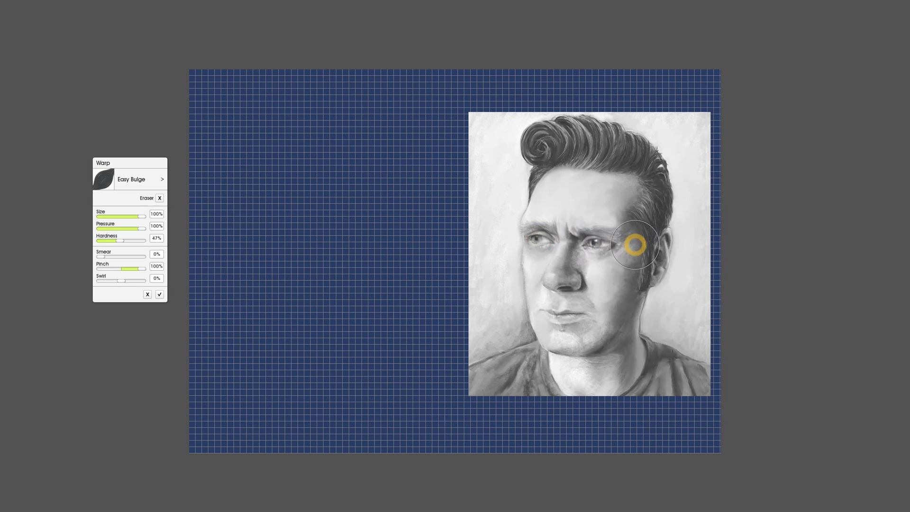
click(222, 185)
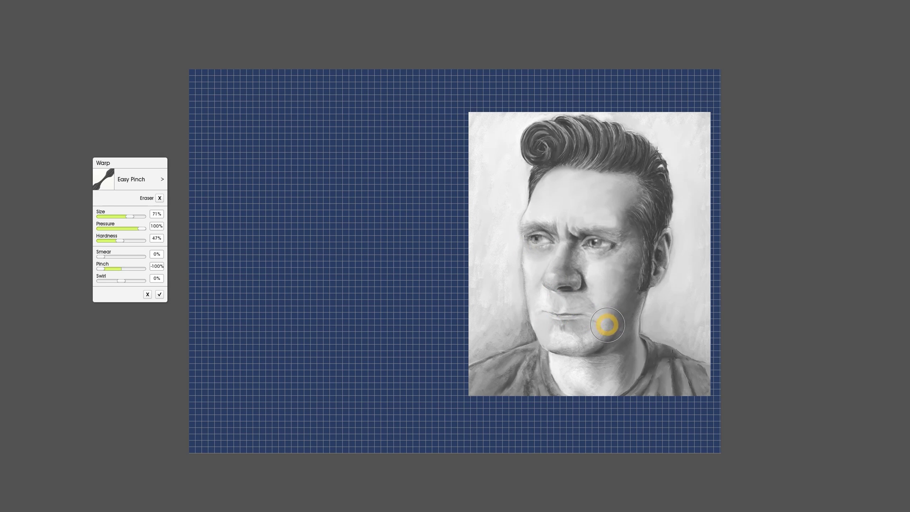
click(162, 179)
mouse_move(211, 194)
click(284, 212)
mouse_move(351, 135)
mouse_down()
mouse_move(248, 261)
mouse_move(418, 351)
mouse_up()
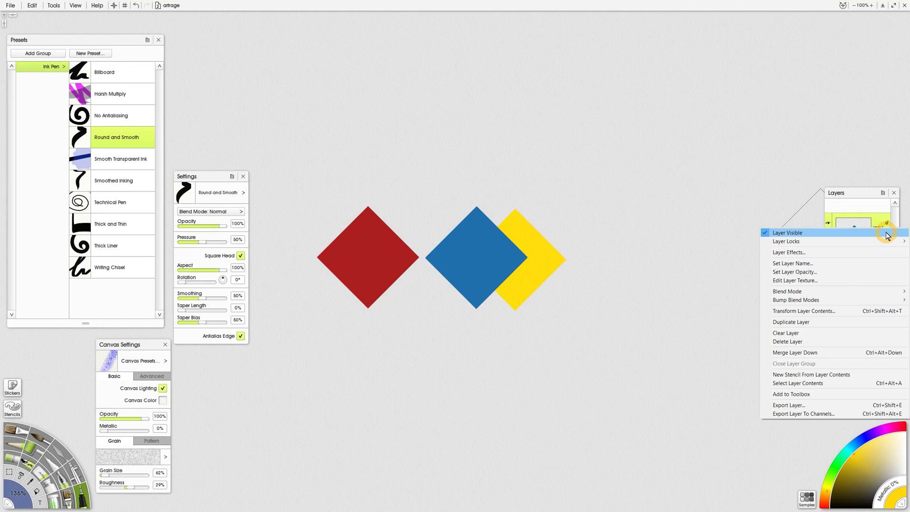
Make the blue diamond layer semi-transparent and give it a Difference blend mode.
click(795, 272)
click(481, 280)
right_click(887, 236)
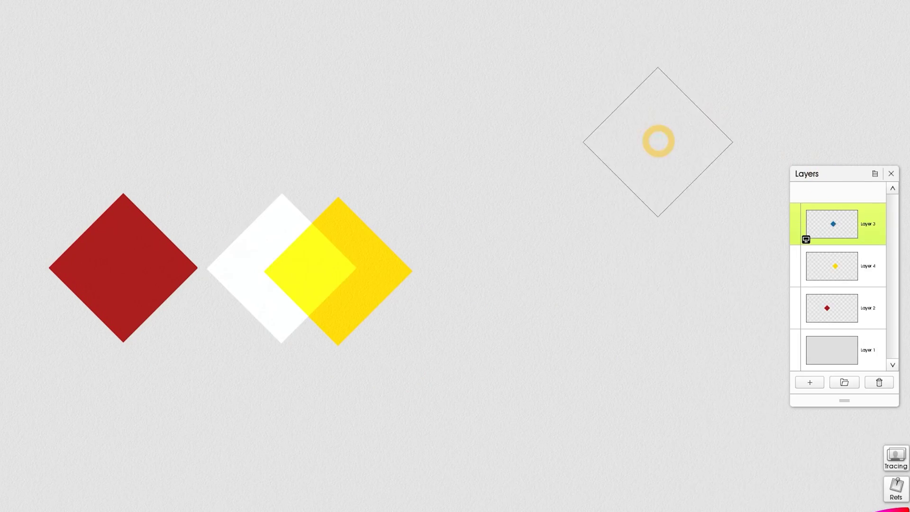
right_click(881, 219)
Lock the yellow shape layer's transparency and paint orange over its left half.
mouse_move(759, 317)
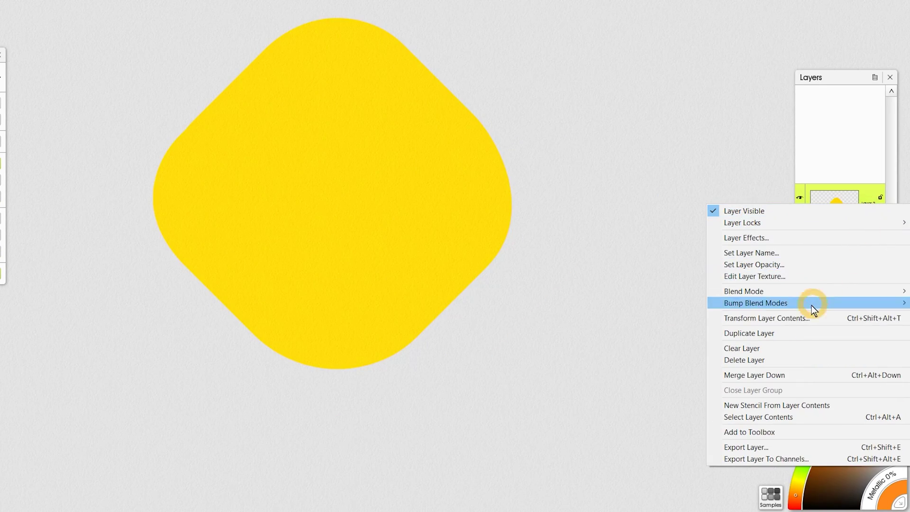
mouse_move(812, 226)
click(660, 236)
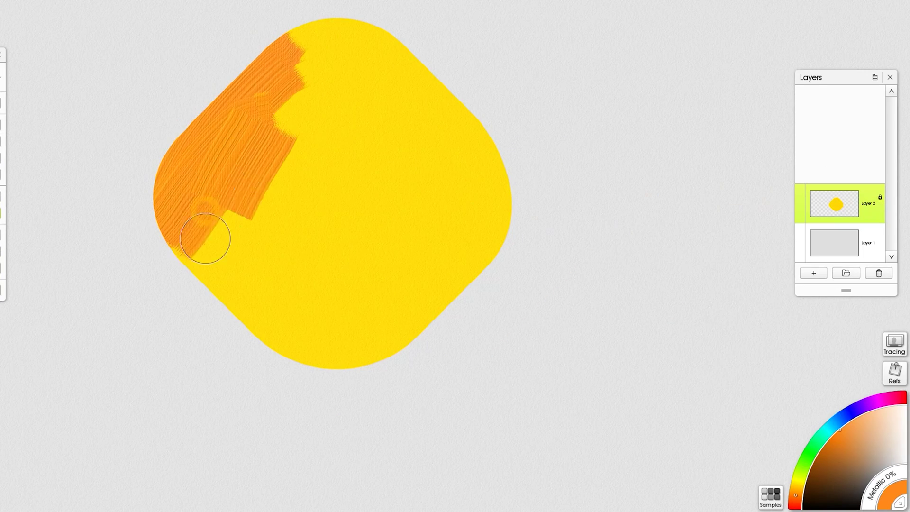
drag(205, 238, 358, 77)
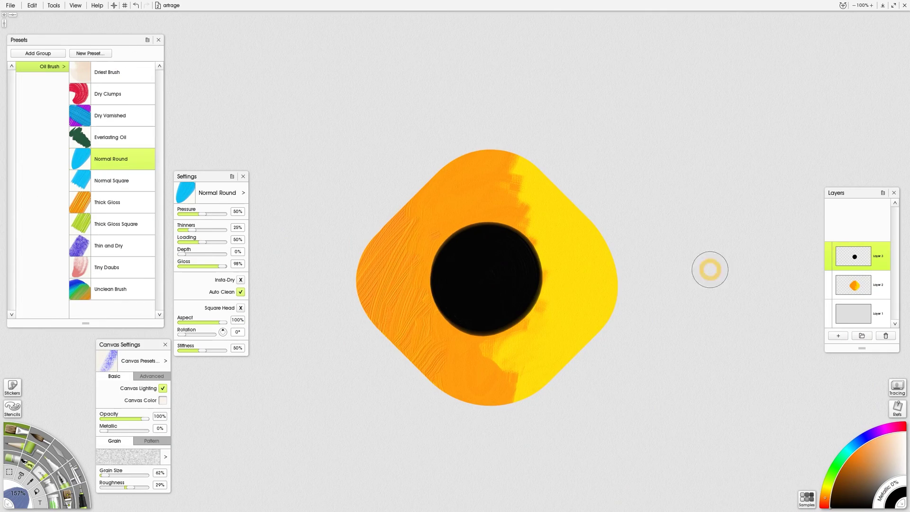
Make a stencil from the black circle layer, hide that layer, then remove the stencil.
right_click(887, 259)
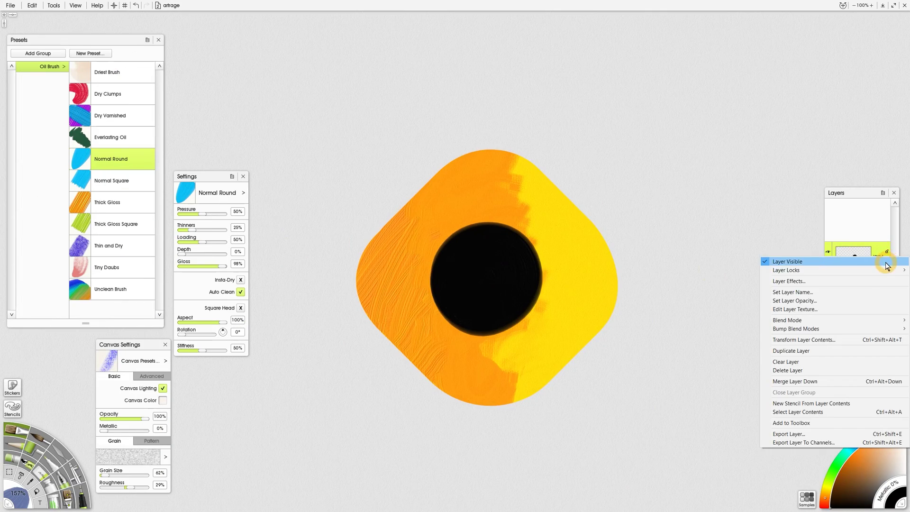
click(836, 410)
click(32, 5)
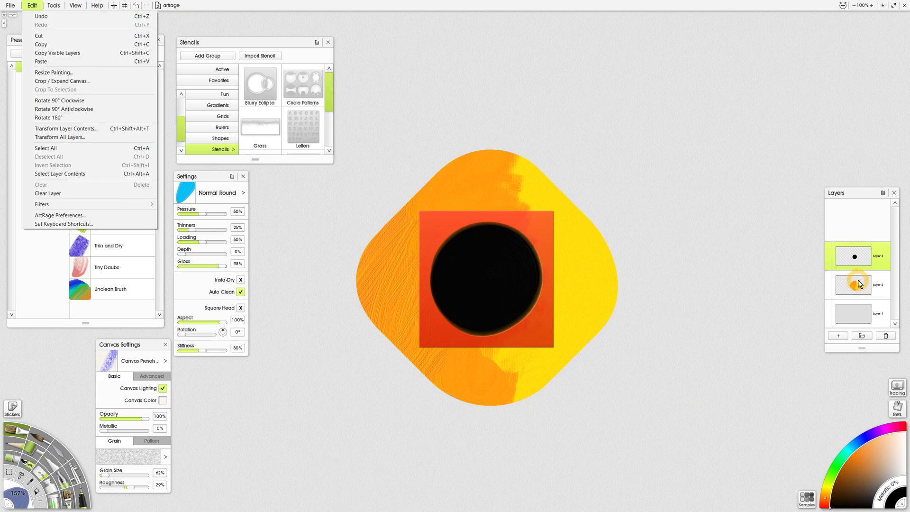
click(856, 290)
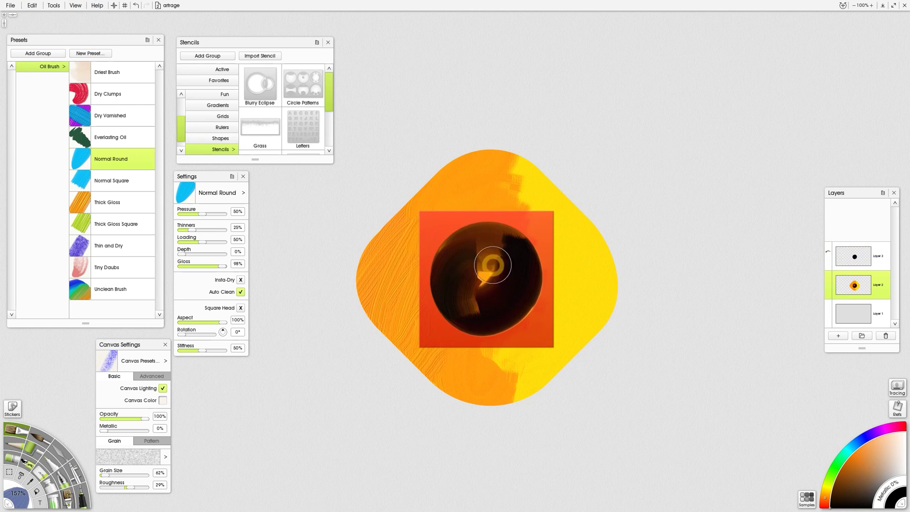
click(327, 44)
click(370, 118)
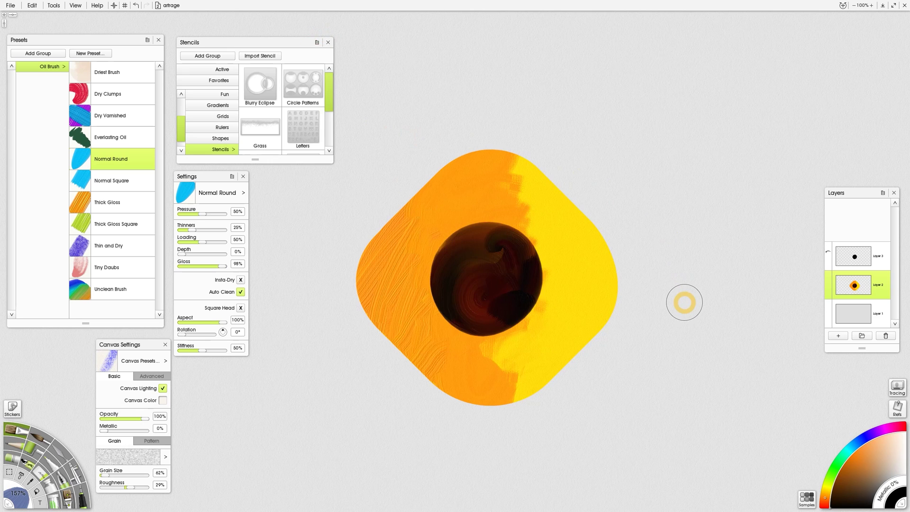
Show the black circle layer again and merge it down.
click(828, 251)
right_click(879, 260)
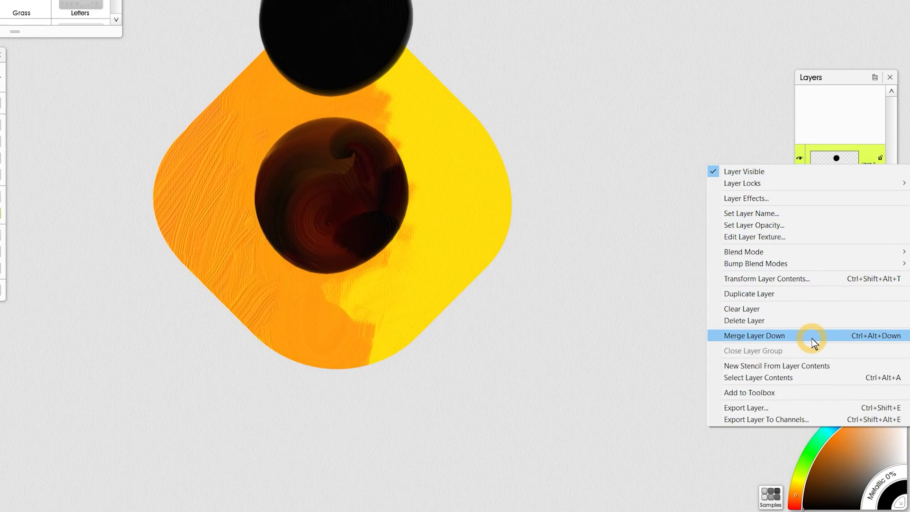
click(838, 383)
right_click(869, 169)
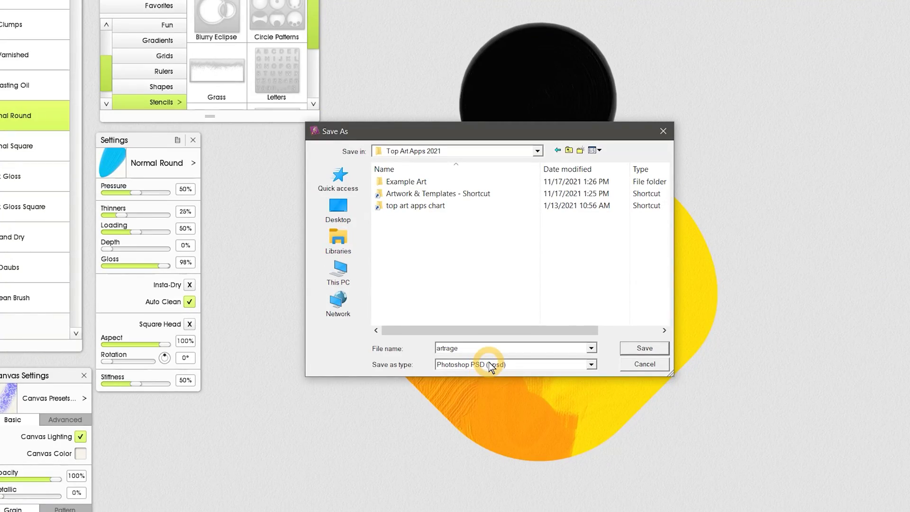
List the save formats: BMP, JPEG, GIF, TIFF, PNG and Photoshop PSD.
click(488, 363)
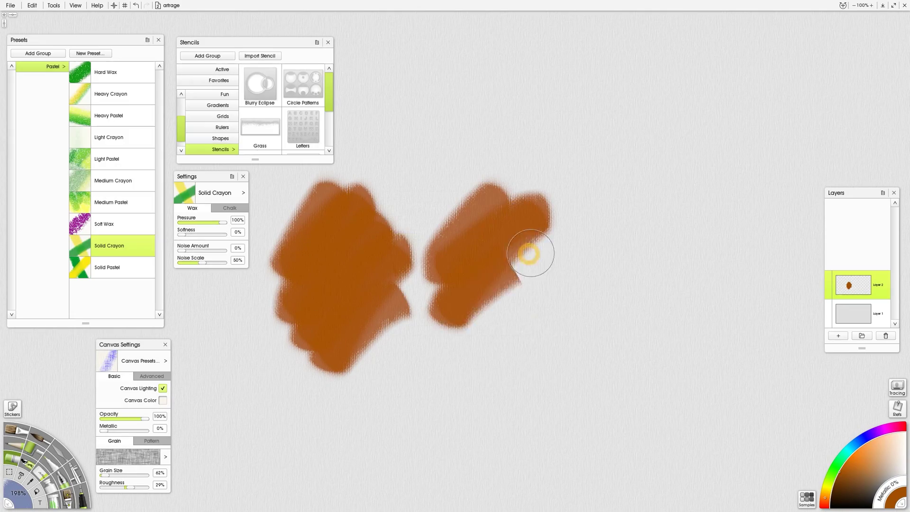
Paint a second brown crayon blob, switch the grain to Brick Textured, and edit the layer texture.
mouse_move(525, 252)
mouse_down()
mouse_move(546, 371)
mouse_move(482, 426)
mouse_up()
click(165, 457)
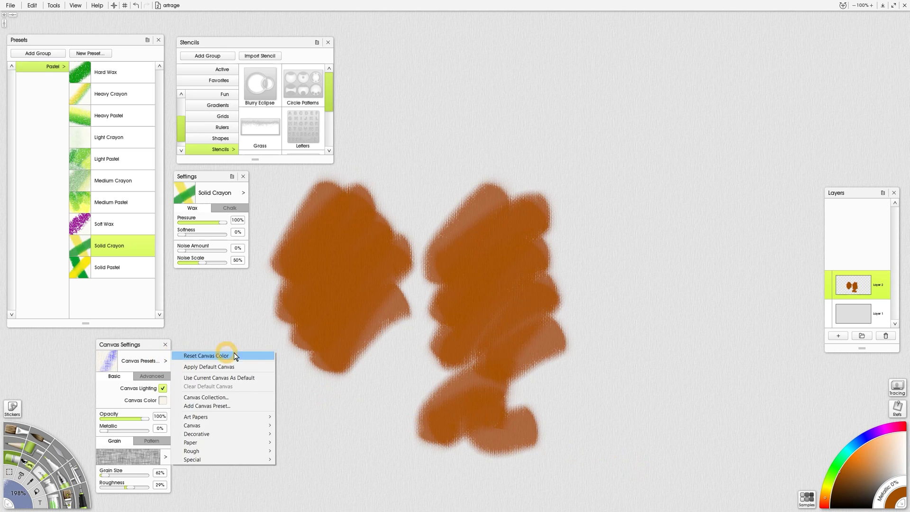
click(234, 352)
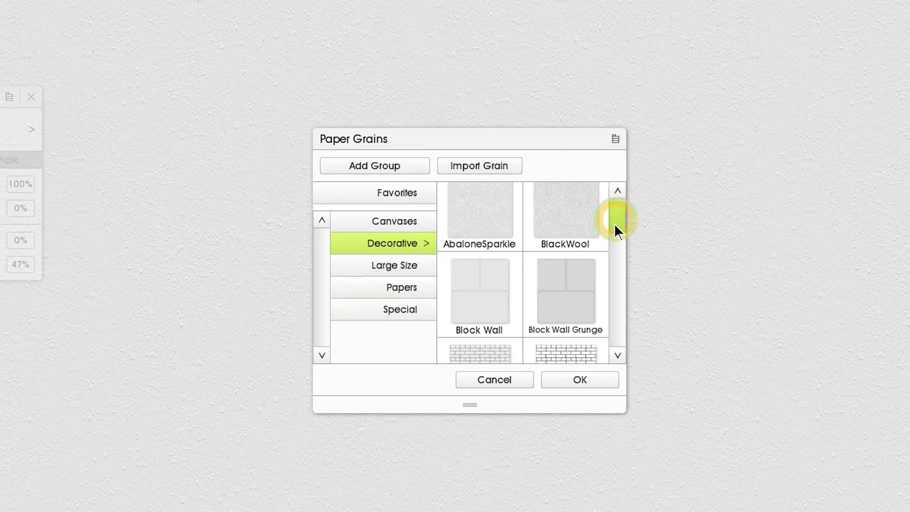
drag(614, 223, 540, 259)
click(484, 233)
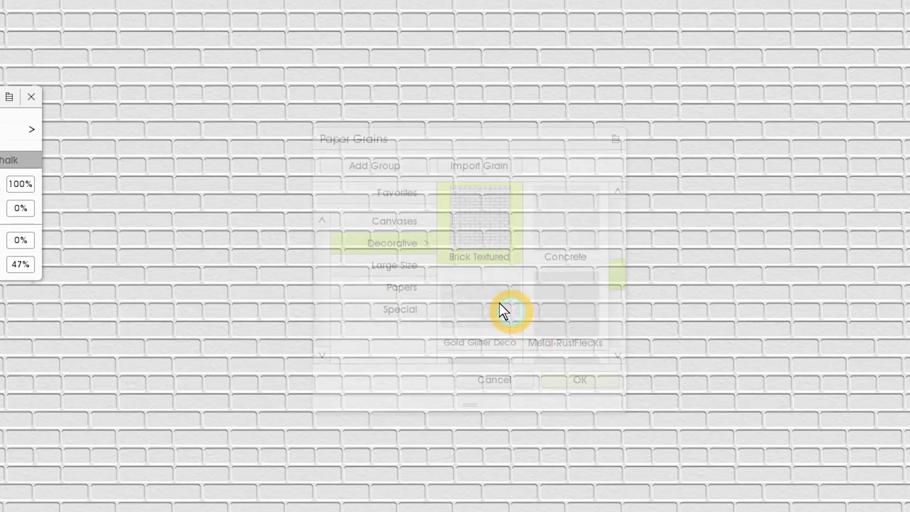
right_click(886, 282)
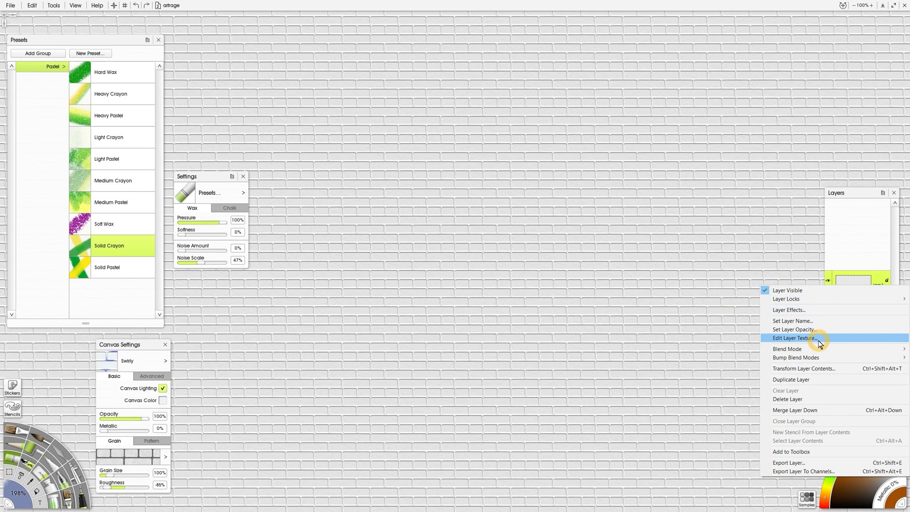
click(794, 337)
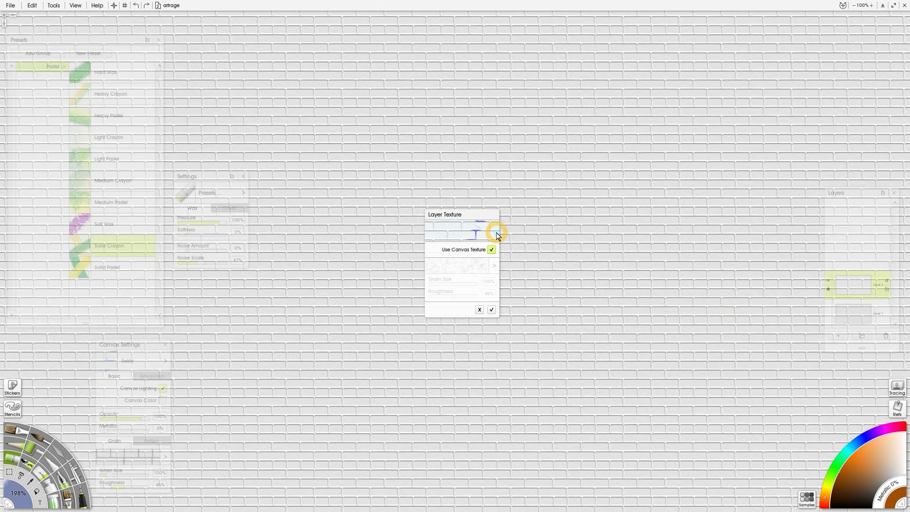
click(492, 310)
Undo the crayon strokes over the brick, apply a canvas grain, and repaint brown zigzags.
mouse_move(294, 251)
mouse_down()
mouse_move(337, 356)
mouse_move(721, 396)
mouse_up()
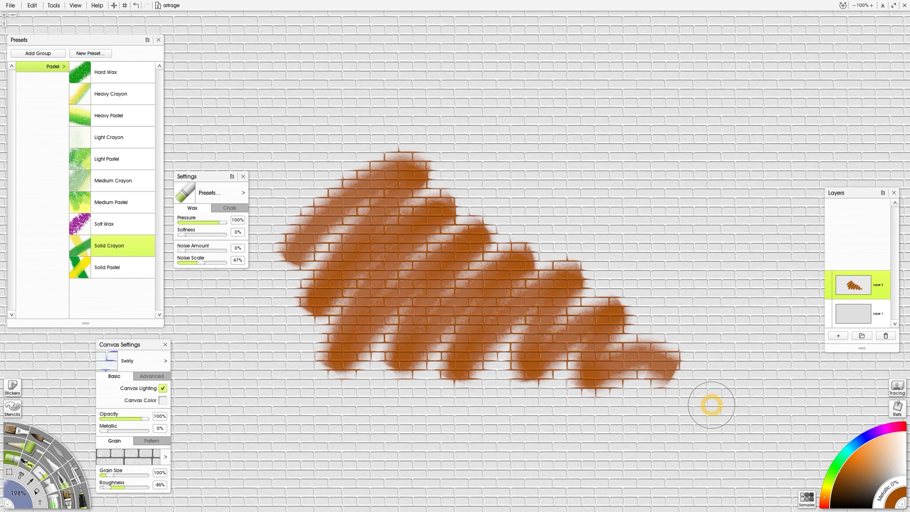
key(ctrl+z)
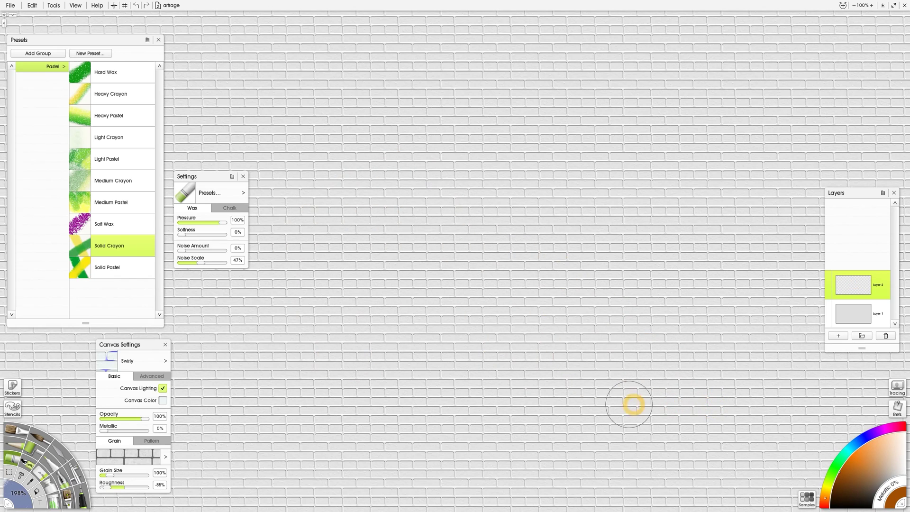
click(166, 457)
click(500, 238)
click(518, 318)
mouse_move(327, 303)
mouse_down()
mouse_move(398, 291)
mouse_move(486, 347)
mouse_move(641, 362)
mouse_up()
mouse_move(470, 223)
mouse_down()
mouse_move(356, 275)
mouse_move(486, 286)
mouse_move(739, 365)
mouse_up()
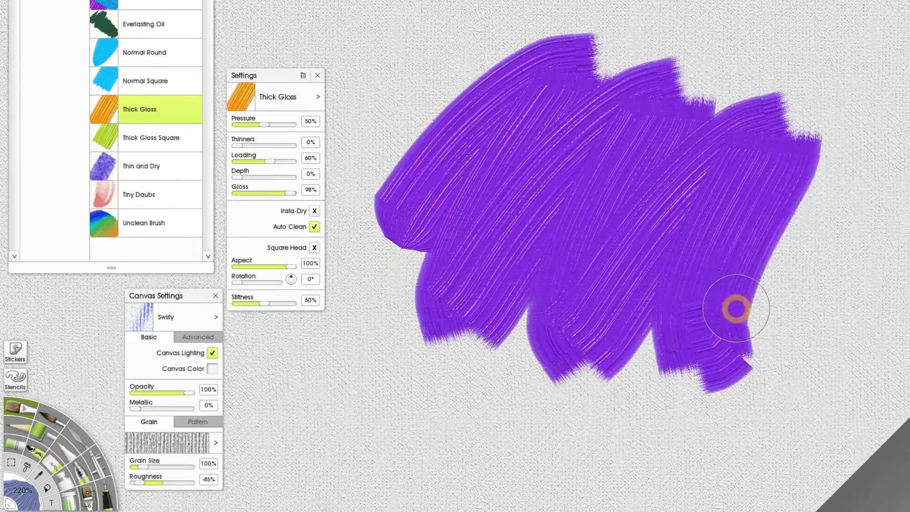
Paint purple oil strokes and relight the grain at 49° and 40% intensity, larger and smoother.
mouse_move(735, 309)
mouse_down()
mouse_move(617, 265)
mouse_move(595, 321)
mouse_move(474, 247)
mouse_up()
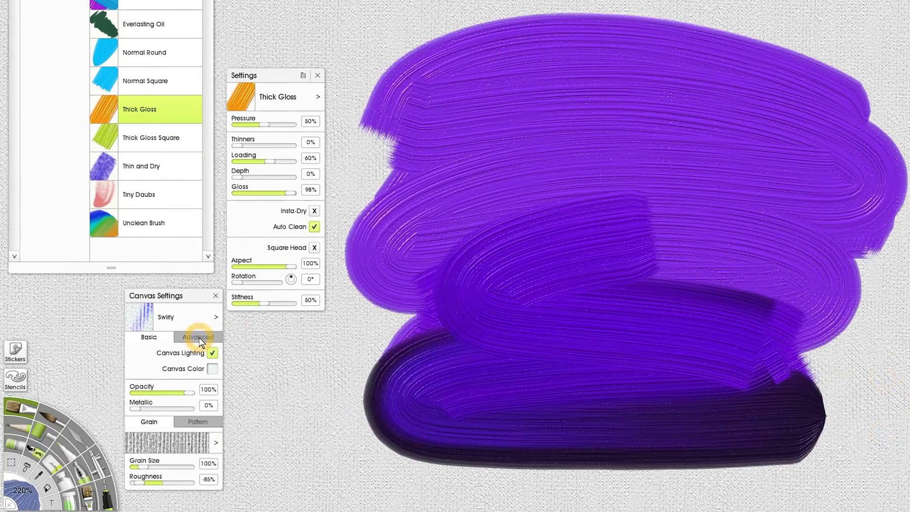
click(199, 337)
drag(189, 352, 191, 350)
drag(147, 370, 161, 374)
mouse_move(142, 467)
mouse_down()
mouse_move(163, 464)
mouse_move(152, 481)
mouse_up()
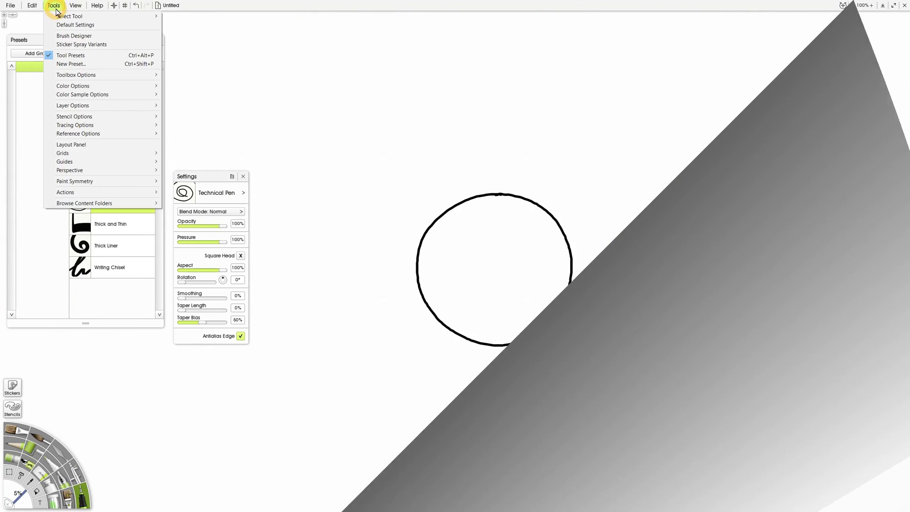
Add guides around the circle and draw the rectangle's right and bottom edges in thin pencil.
mouse_move(142, 162)
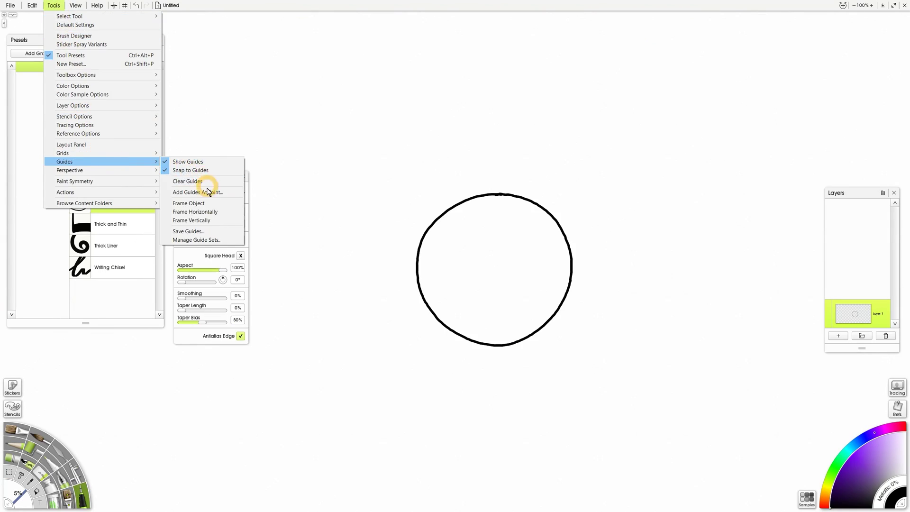
click(207, 184)
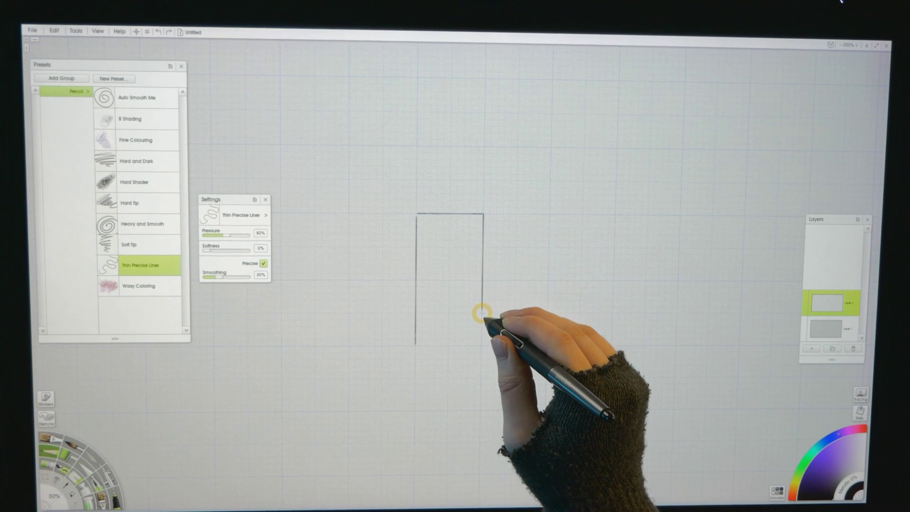
mouse_move(484, 314)
mouse_down()
mouse_move(482, 345)
mouse_move(416, 346)
mouse_up()
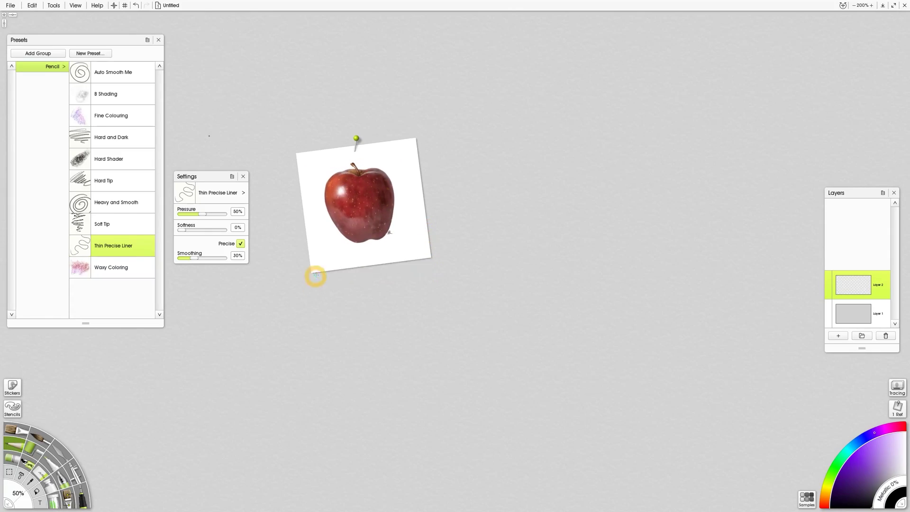
Show a grid over the apple reference and turn it into a tracing image.
right_click(551, 272)
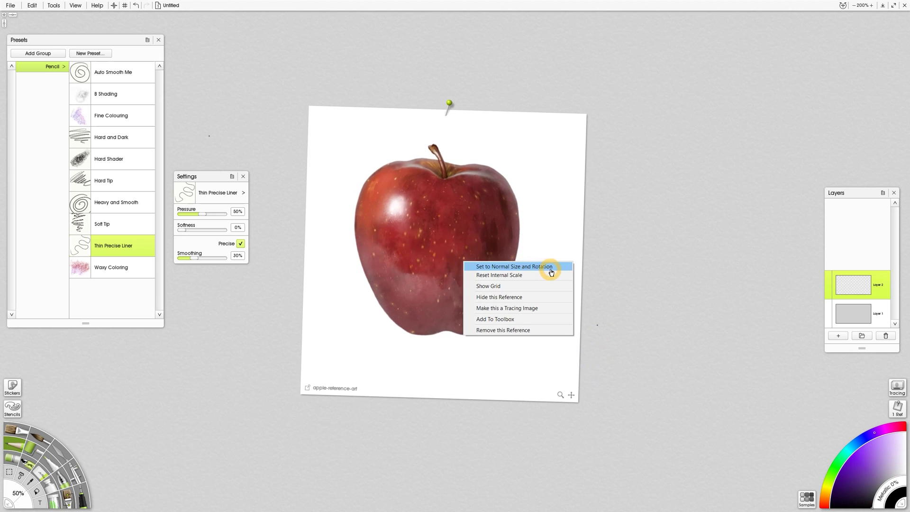
click(547, 287)
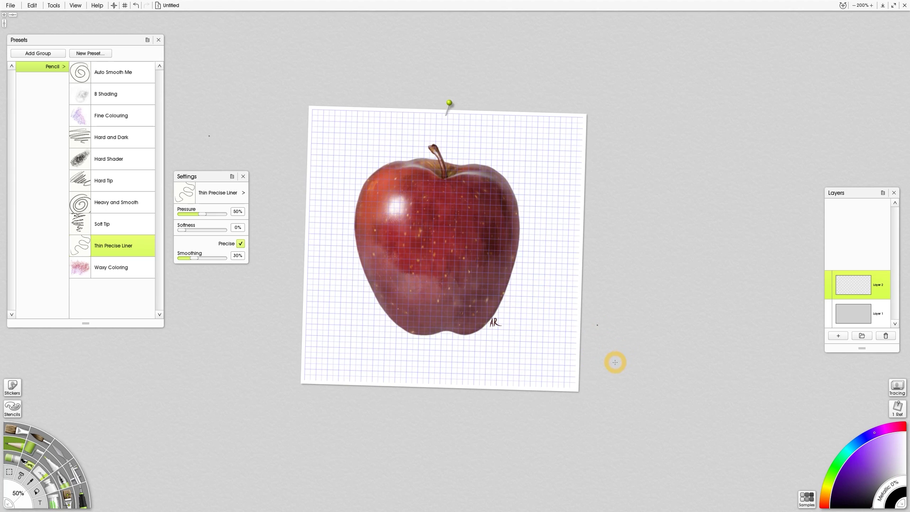
right_click(540, 265)
click(591, 319)
click(853, 6)
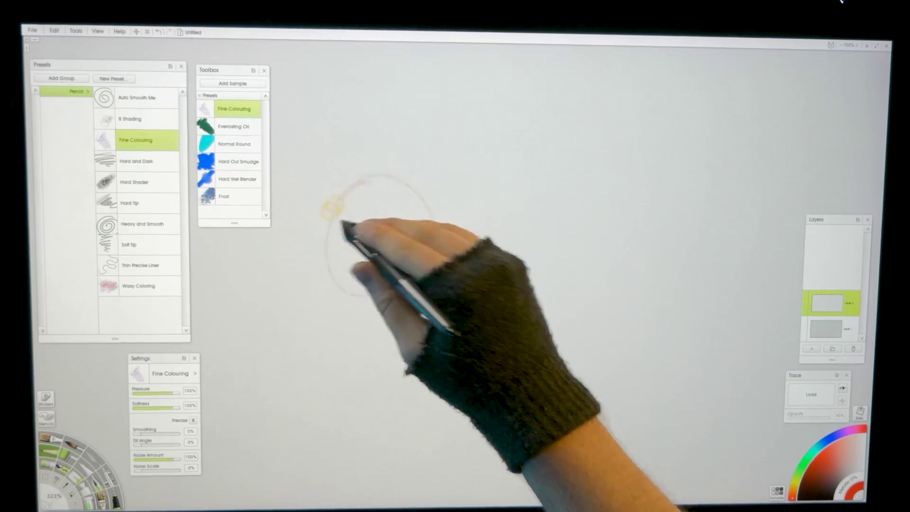
Paint an orange Everlasting Oil zigzag and blue Normal Round scribbles, then mix them with Hard Wet Blender.
drag(344, 223, 360, 275)
click(232, 126)
drag(514, 147, 439, 275)
click(235, 143)
mouse_move(574, 218)
mouse_down()
mouse_move(531, 293)
mouse_move(553, 242)
mouse_up()
click(238, 161)
click(237, 179)
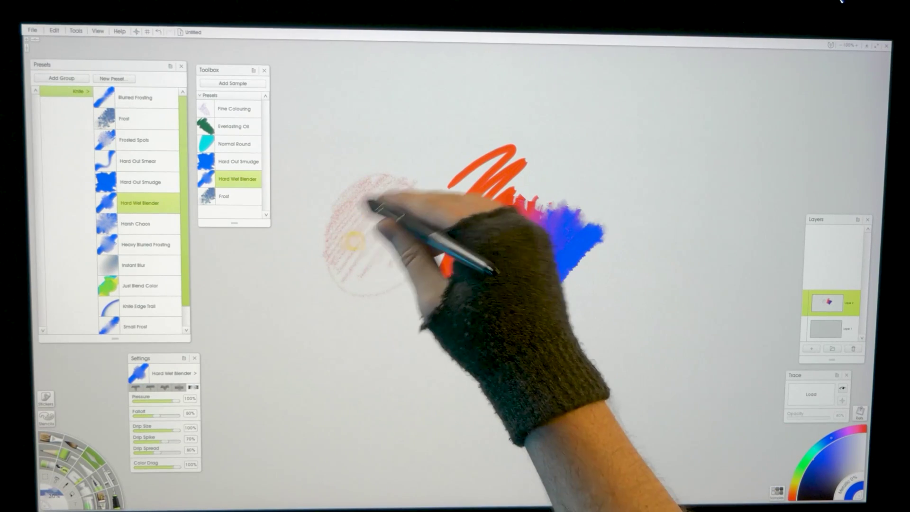
drag(354, 241, 400, 194)
drag(474, 171, 550, 284)
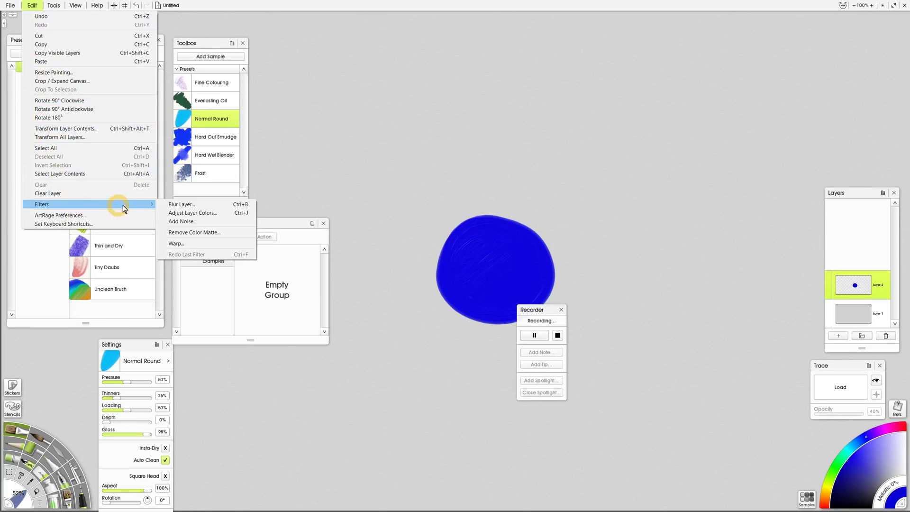
Apply Blur Layer to the blue blob and stop the painting recording.
click(182, 204)
click(493, 335)
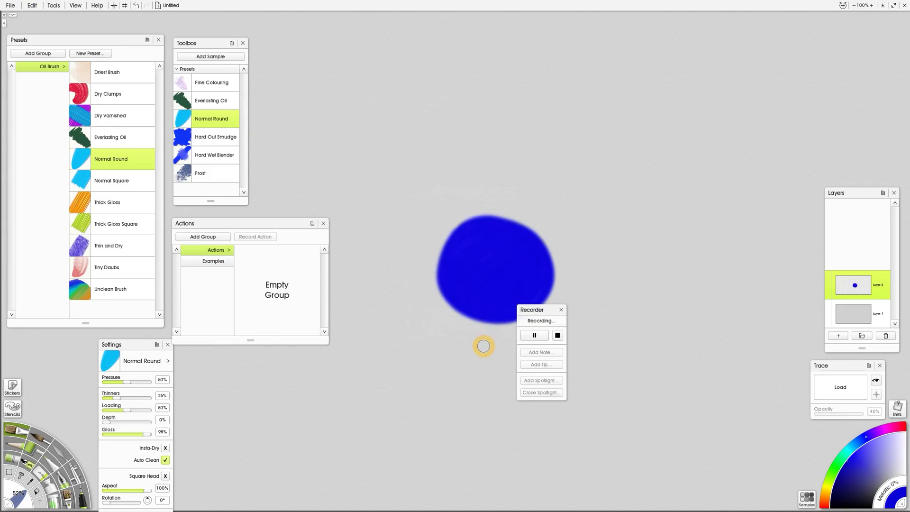
click(558, 336)
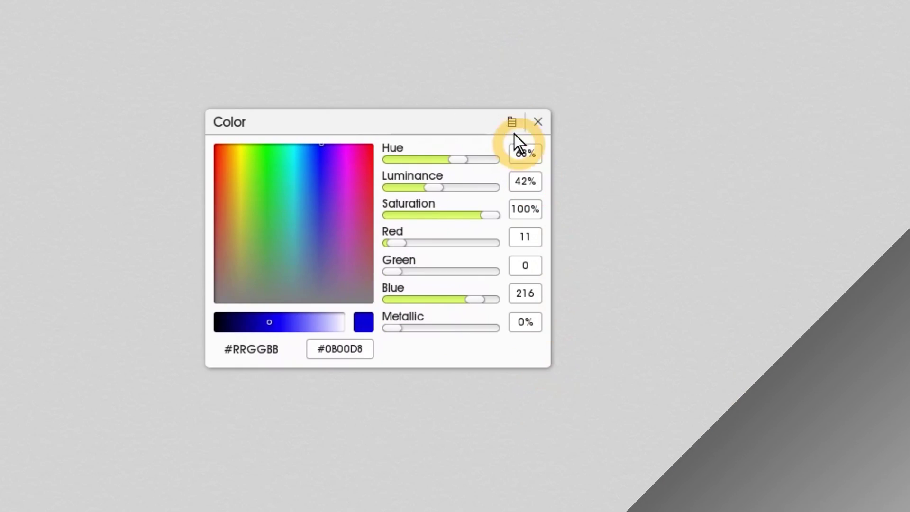
Cycle the colour picker through the LS / H wheel and other layouts.
click(512, 122)
click(635, 147)
click(512, 121)
click(593, 143)
click(512, 122)
click(535, 133)
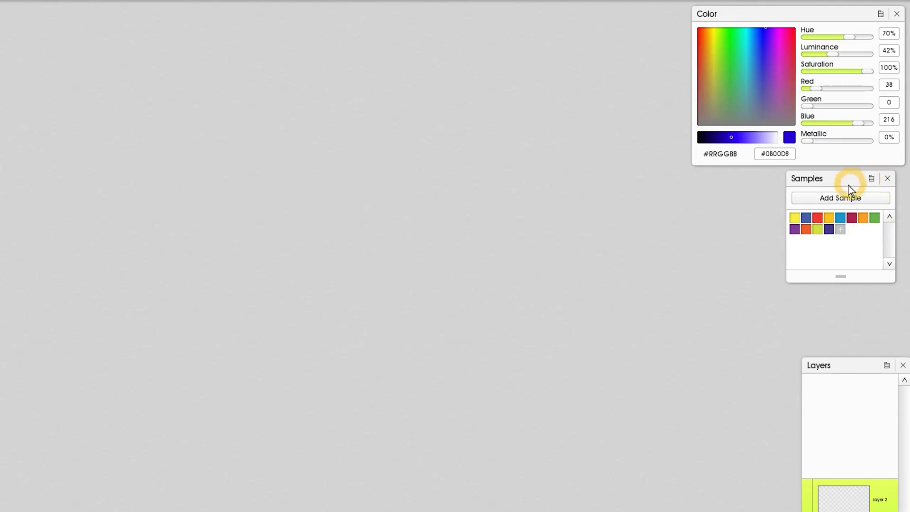
Load a warm swatch set from the library, then enlarge and reposition the swatch panel.
click(871, 178)
click(815, 193)
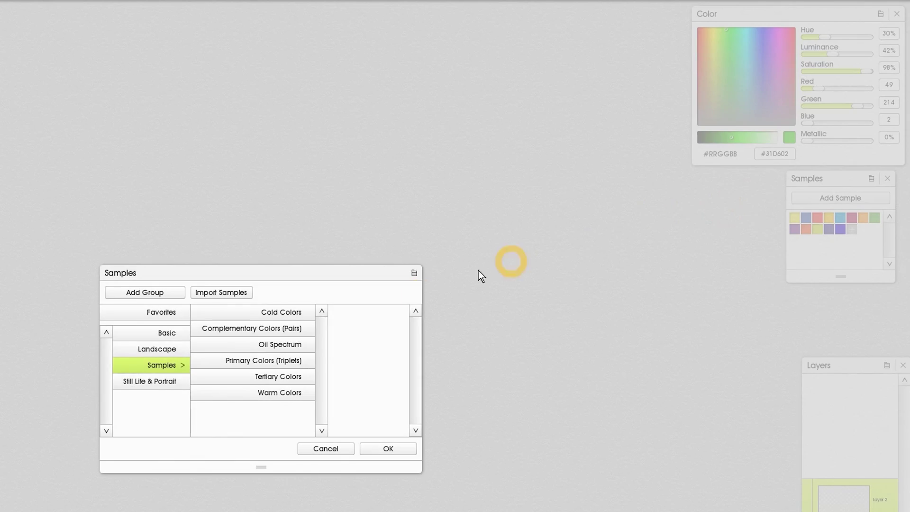
double_click(637, 261)
drag(841, 276, 841, 388)
drag(807, 179, 706, 184)
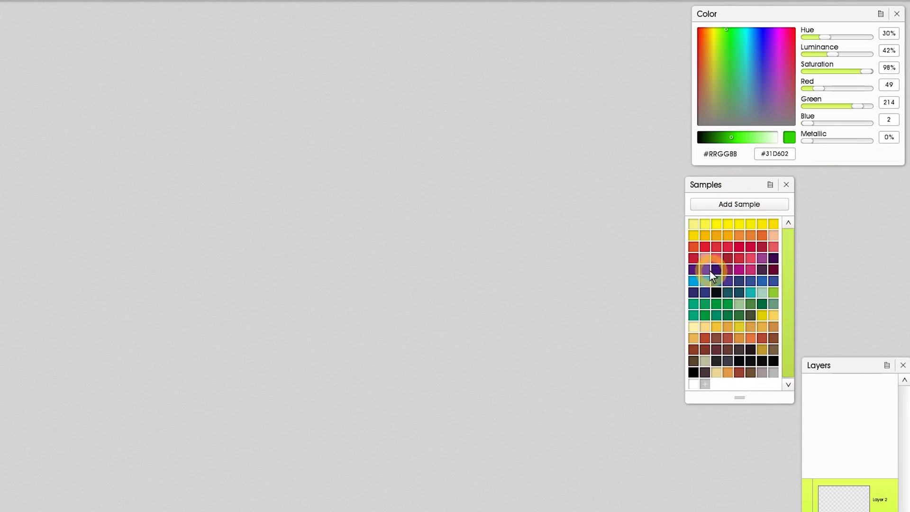
drag(135, 265, 260, 261)
key(ctrl+z)
Paint red, red-orange, orange and yellow strokes from the new swatches.
click(749, 247)
drag(137, 398, 280, 266)
click(693, 246)
drag(175, 408, 266, 303)
click(750, 235)
drag(213, 417, 289, 313)
click(773, 224)
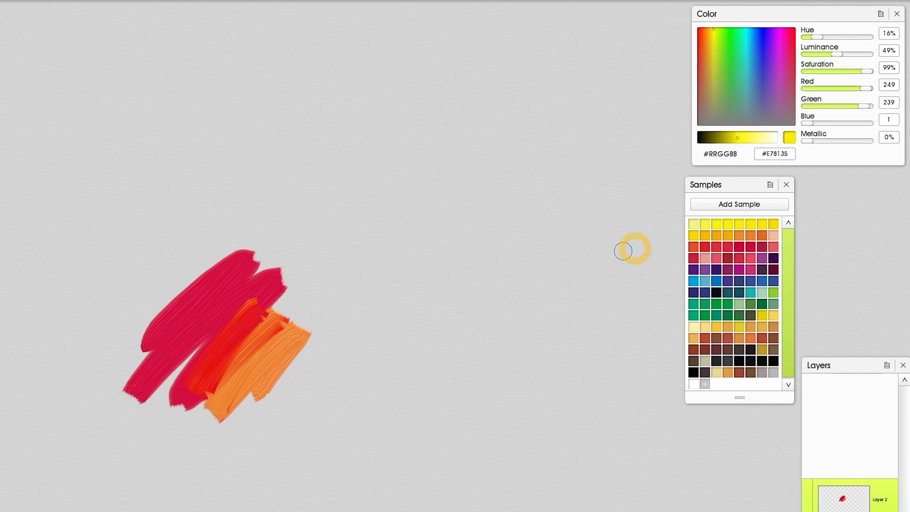
drag(247, 441, 337, 327)
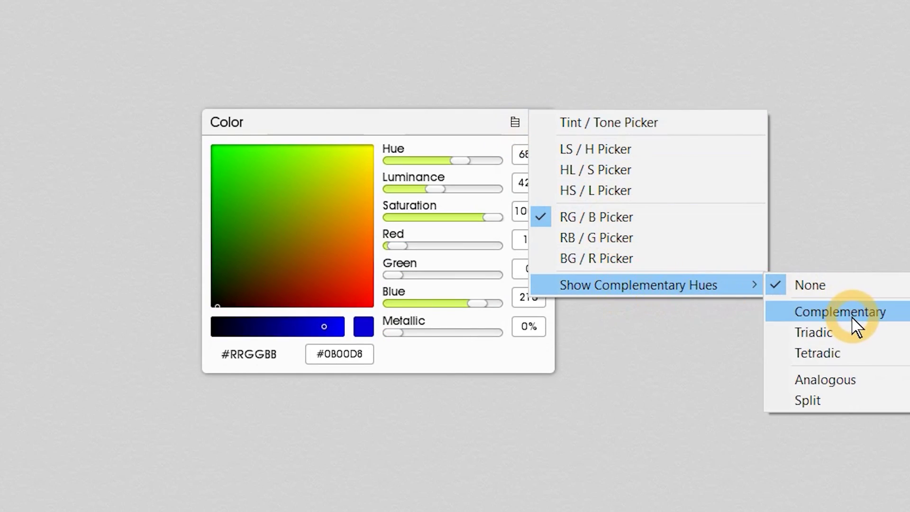
Switch to the Tint / Tone picker and explore complementary and triadic hue guides.
click(857, 327)
click(515, 121)
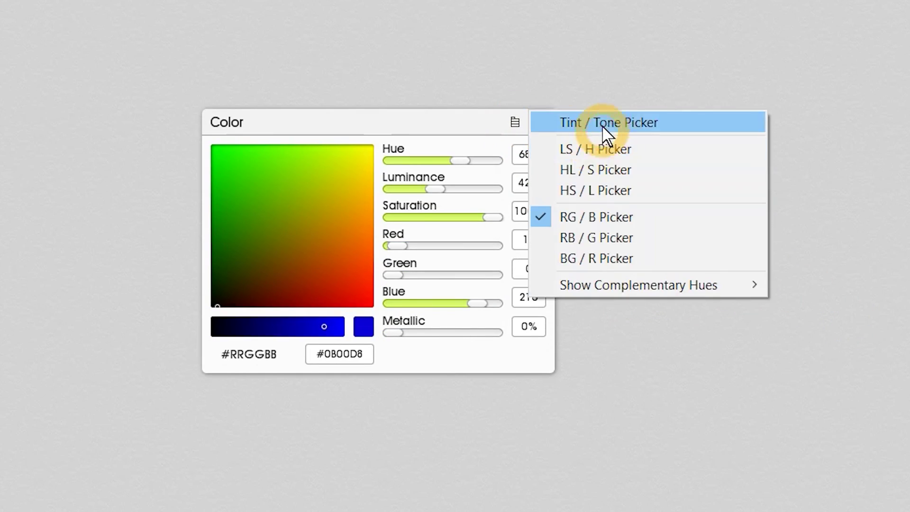
click(589, 122)
drag(227, 240, 357, 262)
click(515, 123)
mouse_move(711, 285)
click(851, 331)
Switch to the HL / S picker, then paint a multicolour test dab in the Brush Designer.
click(515, 122)
click(675, 168)
click(515, 122)
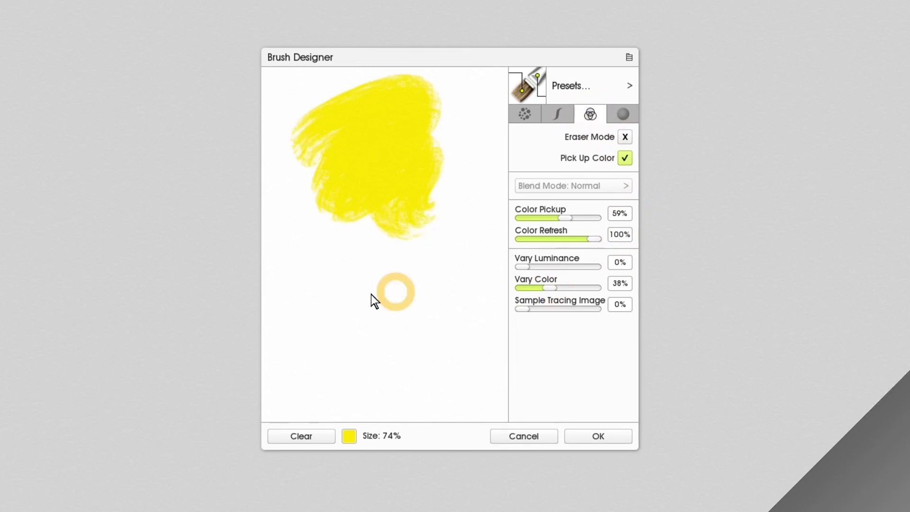
click(301, 436)
mouse_move(389, 228)
mouse_down()
mouse_move(375, 270)
mouse_move(420, 329)
mouse_up()
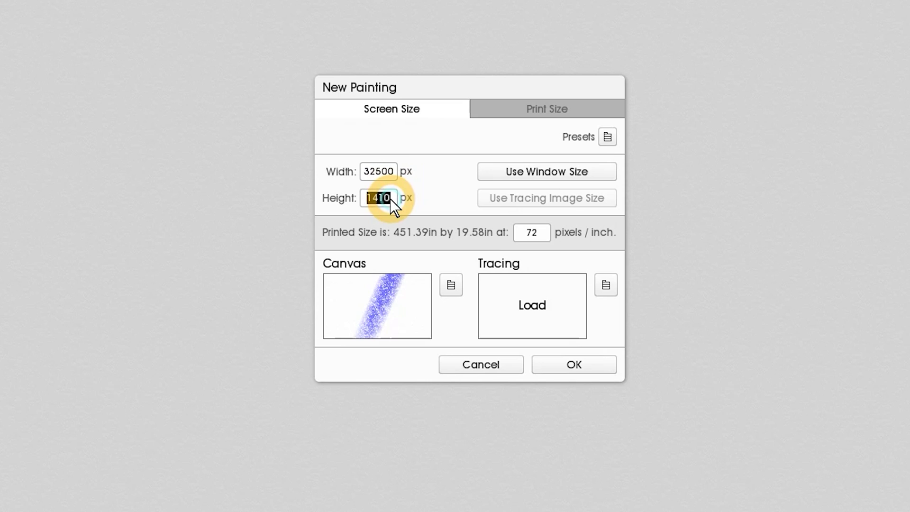
Enter the new canvas size and expand the canvas to 125%, 3200 × 1763 px.
text(32500)
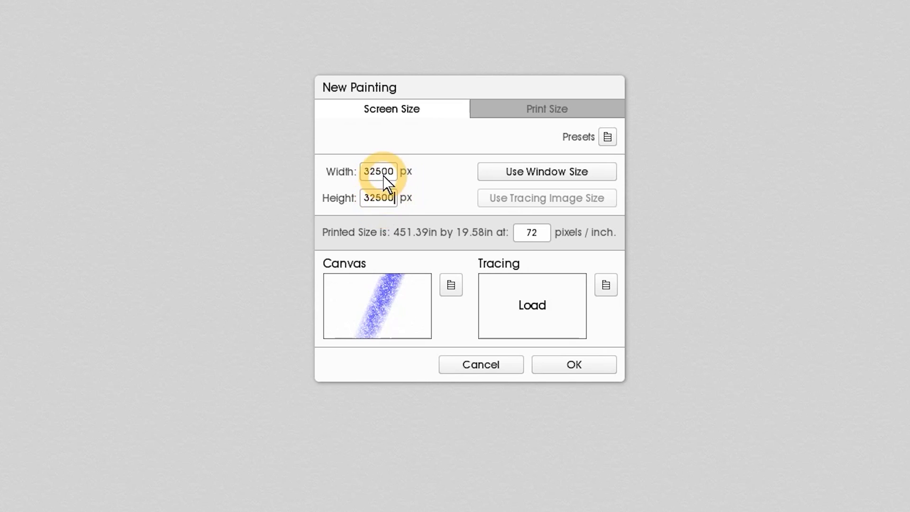
click(383, 176)
click(383, 204)
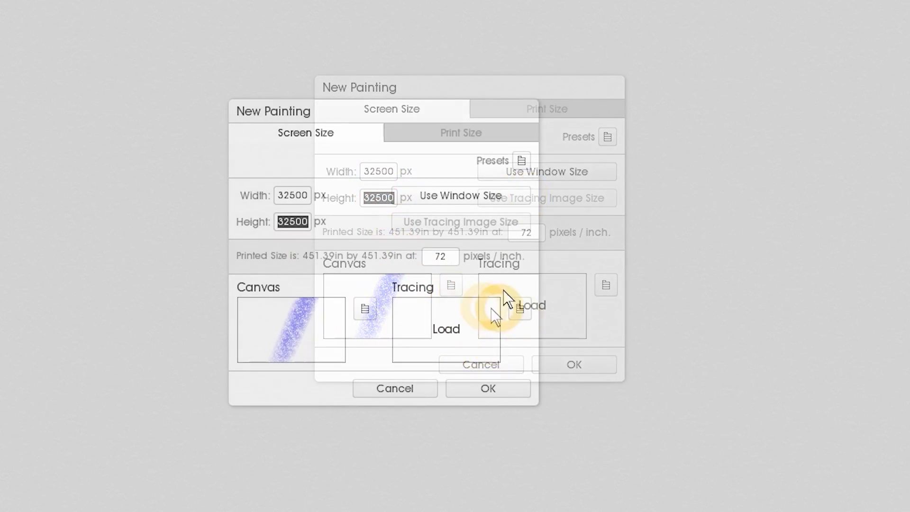
click(522, 157)
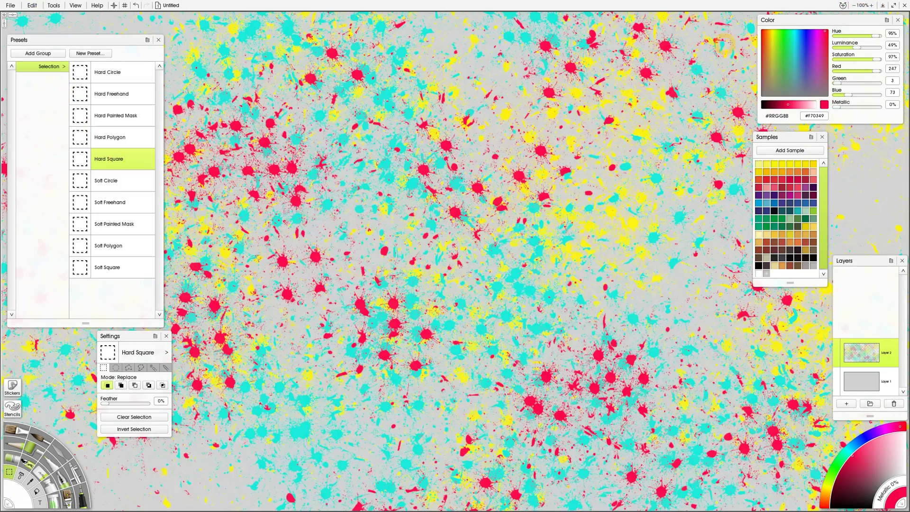
click(853, 6)
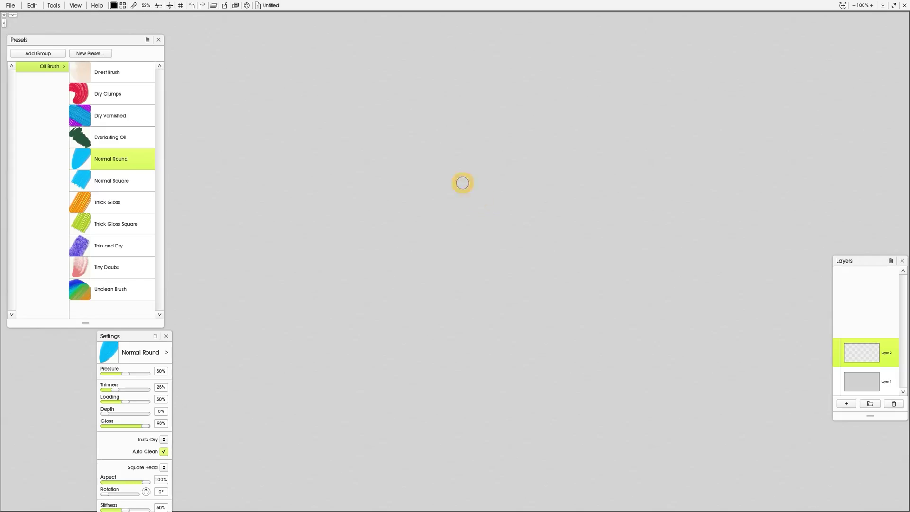
Dock the presets and settings panels on the left and the layers panel on the right.
drag(109, 38, 67, 209)
drag(149, 340, 138, 310)
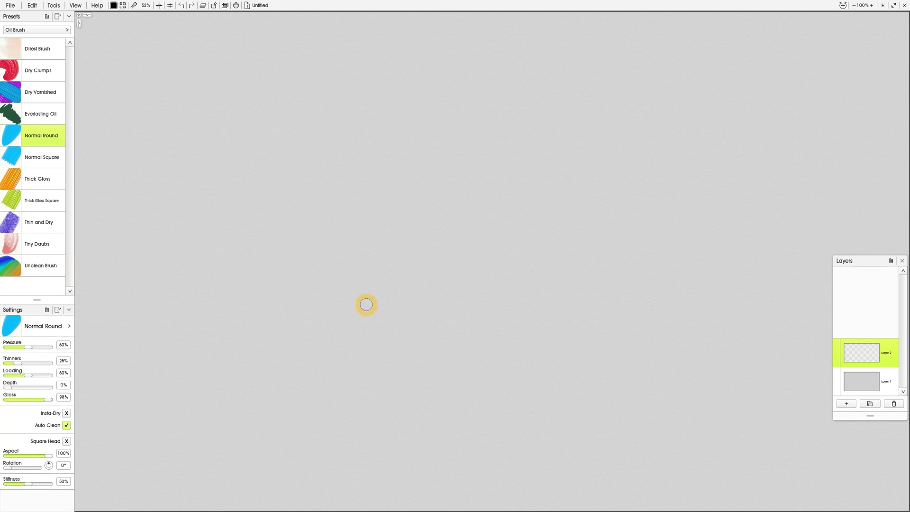
drag(853, 261, 897, 279)
Show the colour panel and the tool picker panel.
click(75, 5)
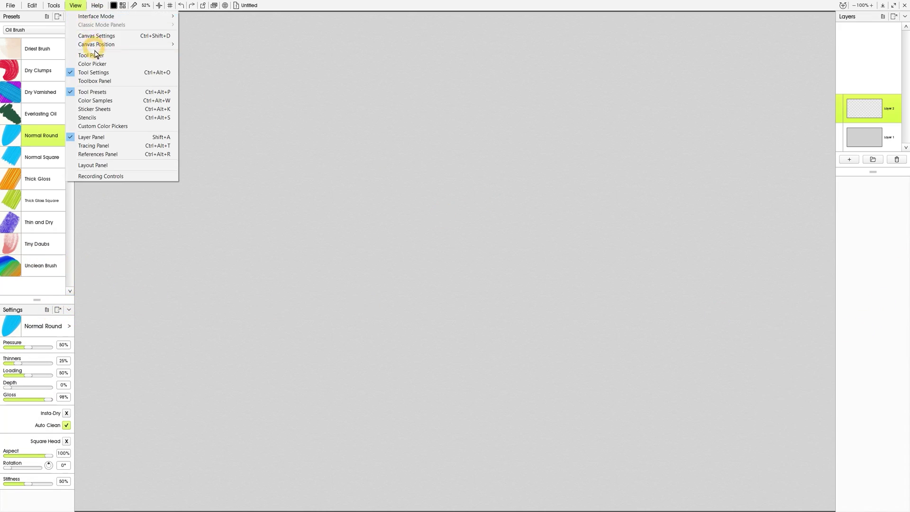
click(96, 53)
click(54, 5)
Dock the tool picker above presets, the colour panel above layers, and the Canvas Settings panel.
drag(53, 12, 220, 132)
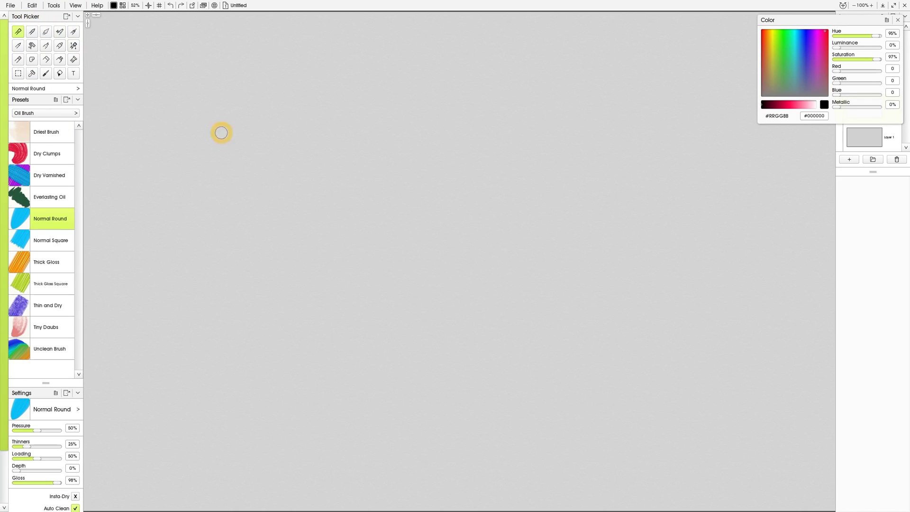
drag(782, 20, 874, 12)
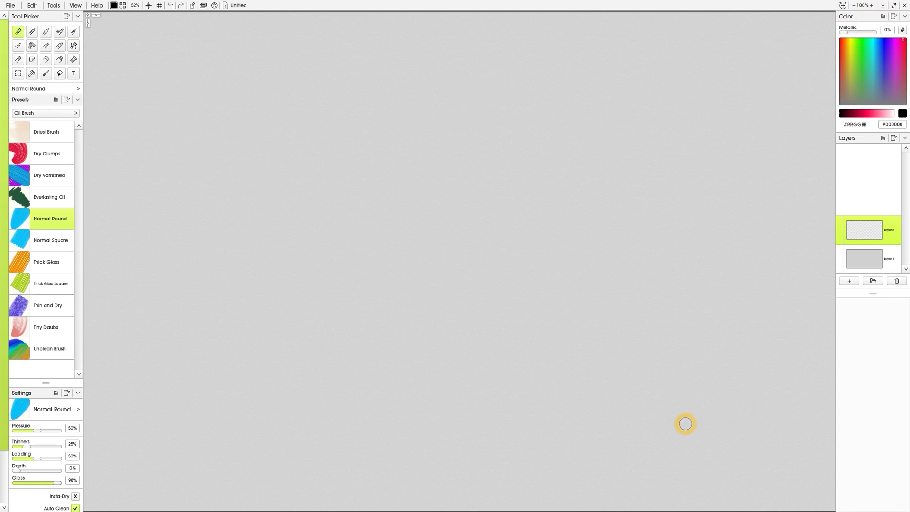
click(75, 5)
click(95, 72)
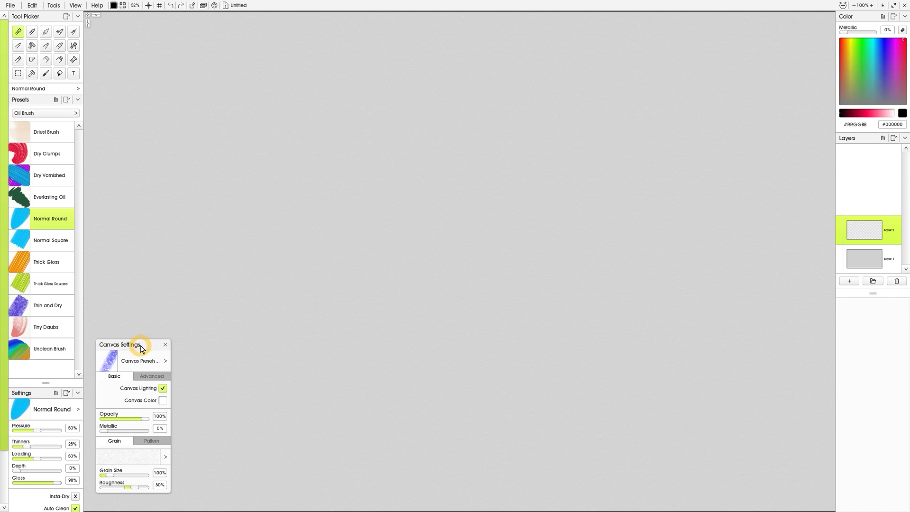
drag(141, 348, 78, 363)
Collapse the presets, settings and canvas settings panels.
click(4, 486)
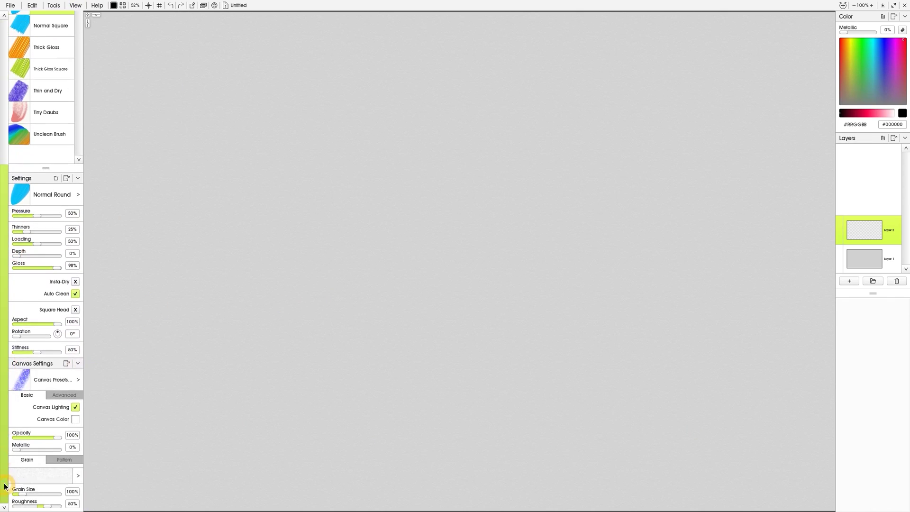
scroll(82, 248, up, 10)
click(70, 100)
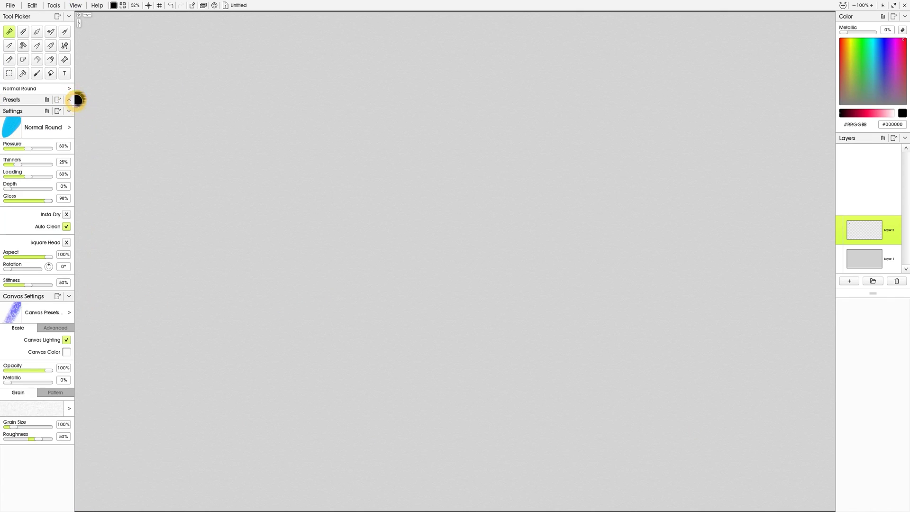
click(69, 111)
click(69, 122)
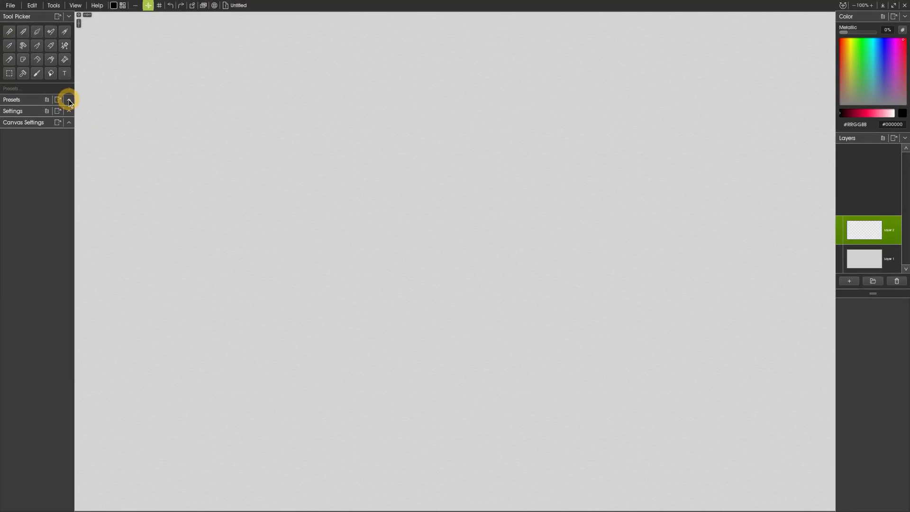
Expand the presets panel, switch to the floating panel layout, and close the tool picker.
click(69, 99)
click(46, 100)
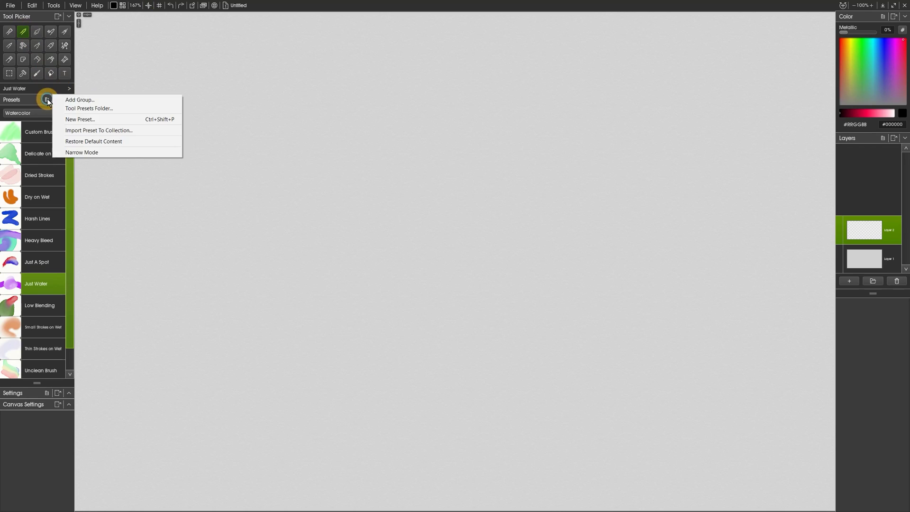
click(47, 98)
click(76, 5)
click(102, 16)
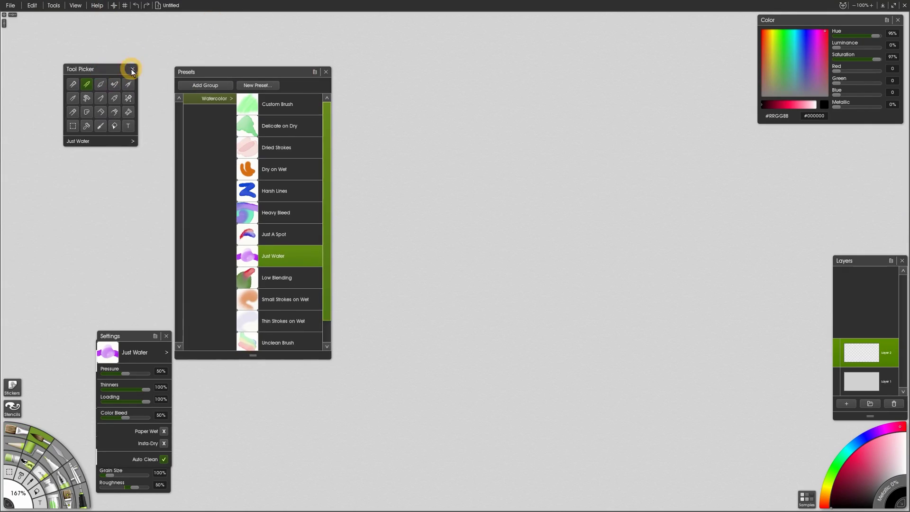
click(124, 63)
click(153, 37)
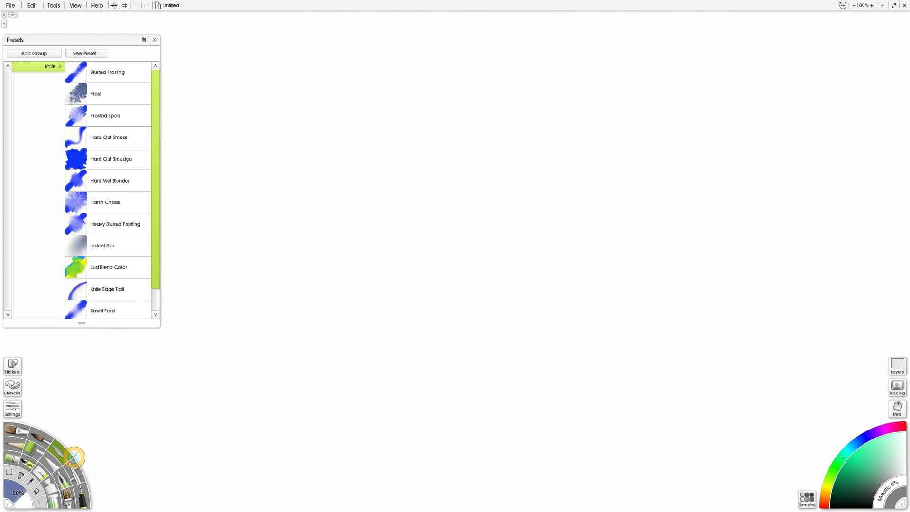
Preview the ink pen, paint roller and glitter tube presets, then dock presets and settings at left.
click(82, 495)
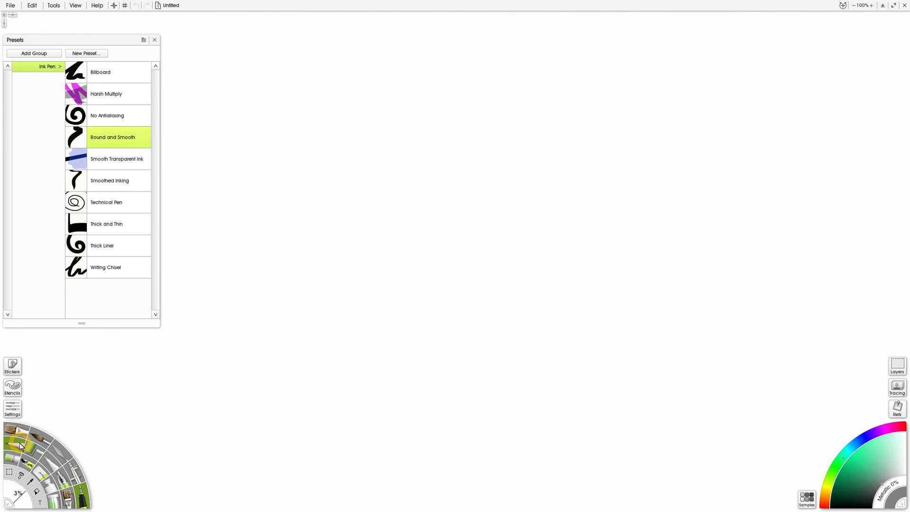
click(54, 458)
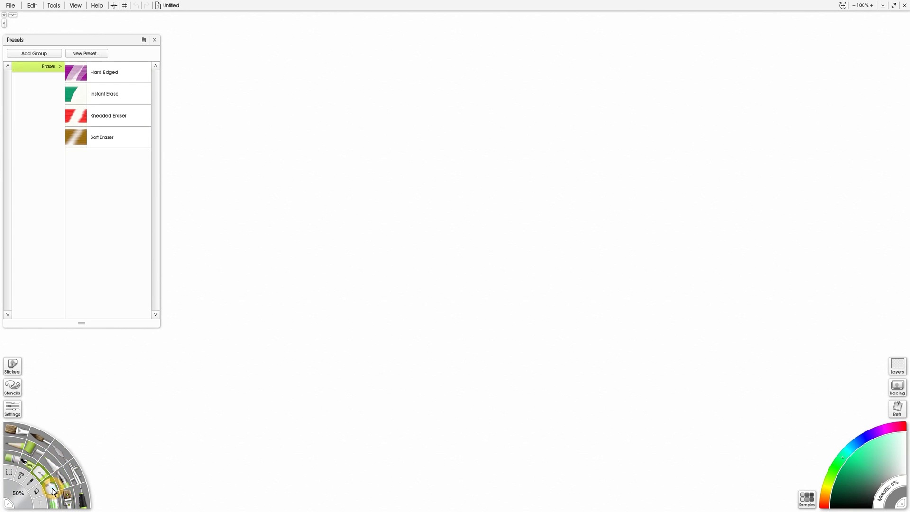
click(55, 504)
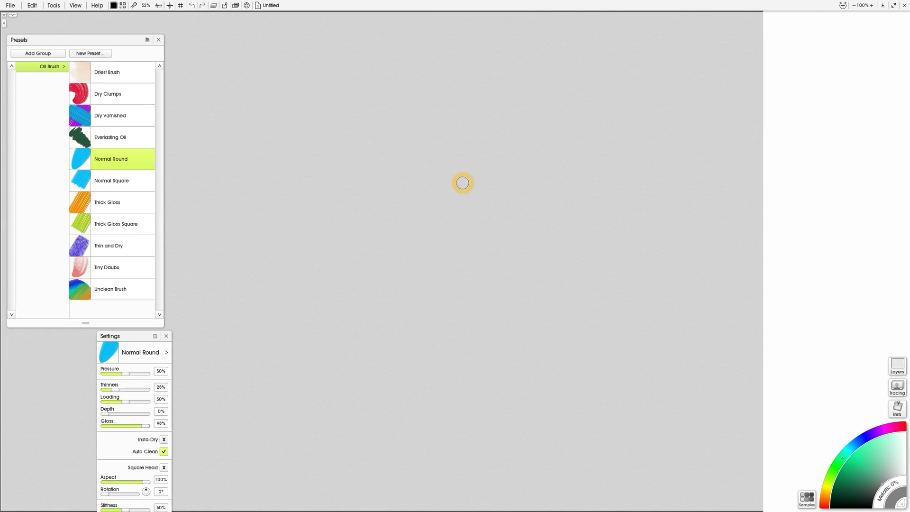
mouse_move(95, 41)
mouse_down()
mouse_move(6, 64)
mouse_move(67, 204)
mouse_move(14, 16)
mouse_up()
drag(149, 340, 138, 309)
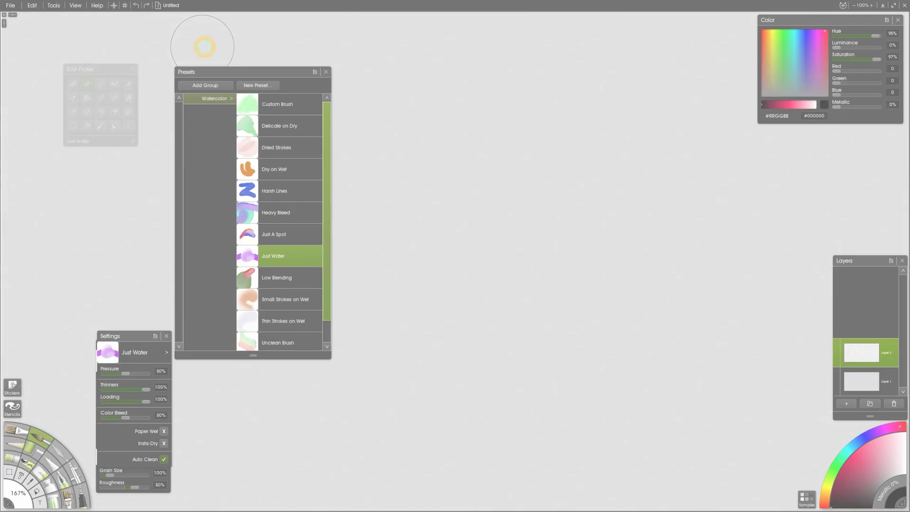
Dock the presets list in the workspace corner and switch it to Narrow Mode.
drag(228, 76, 54, 28)
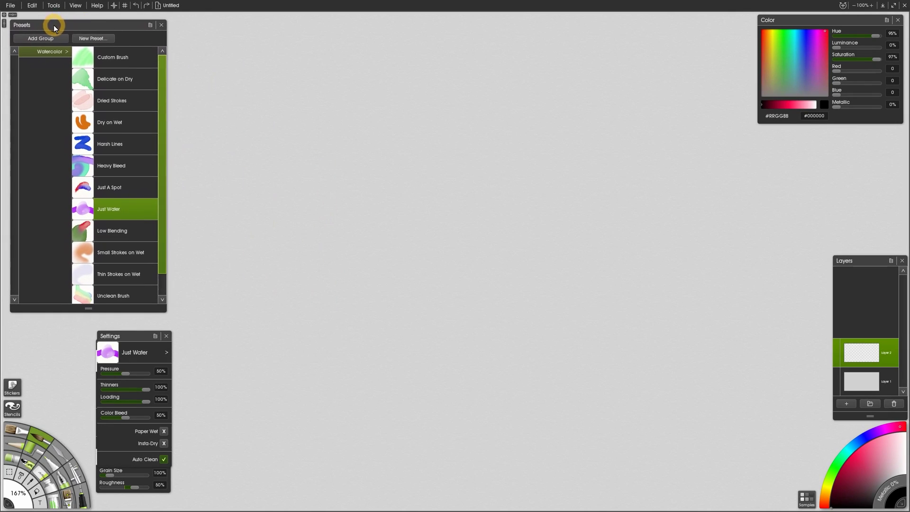
click(153, 37)
click(182, 55)
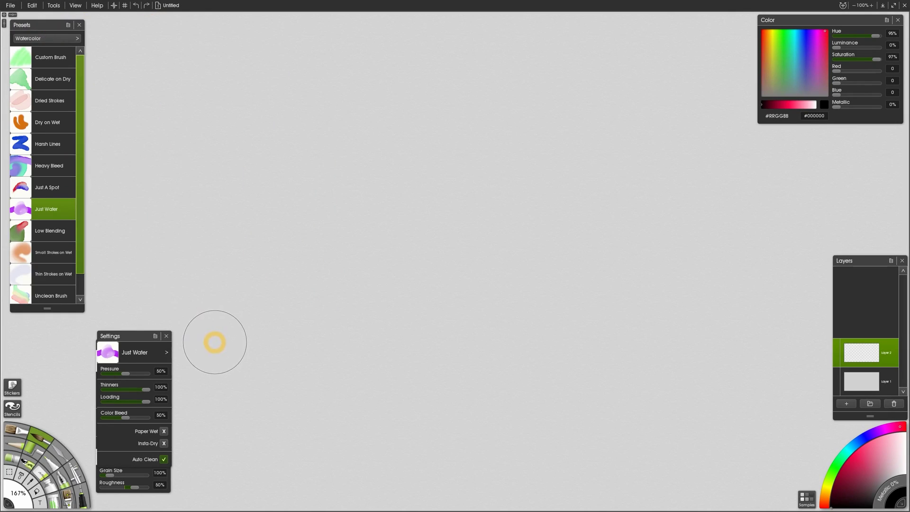
Select the Custom Brush watercolor preset and open the Tool Presets folder to browse its files.
click(51, 57)
click(68, 24)
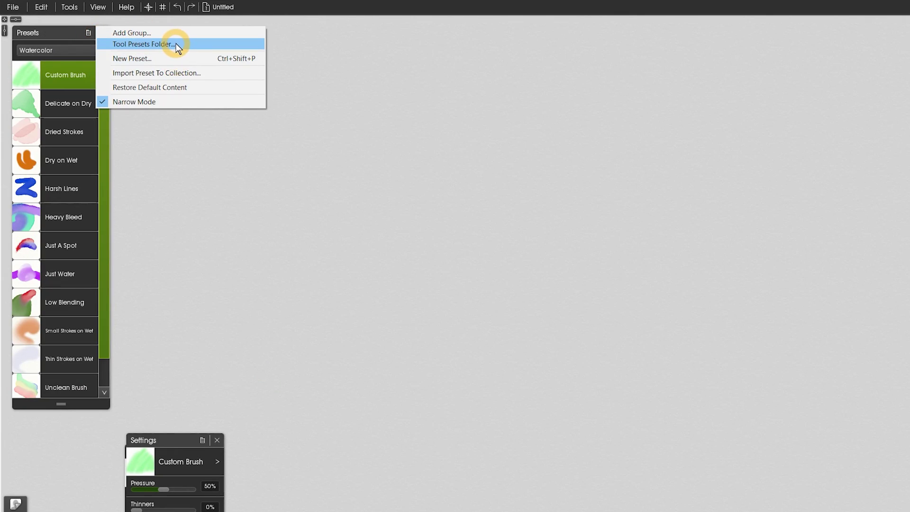
click(176, 48)
double_click(406, 350)
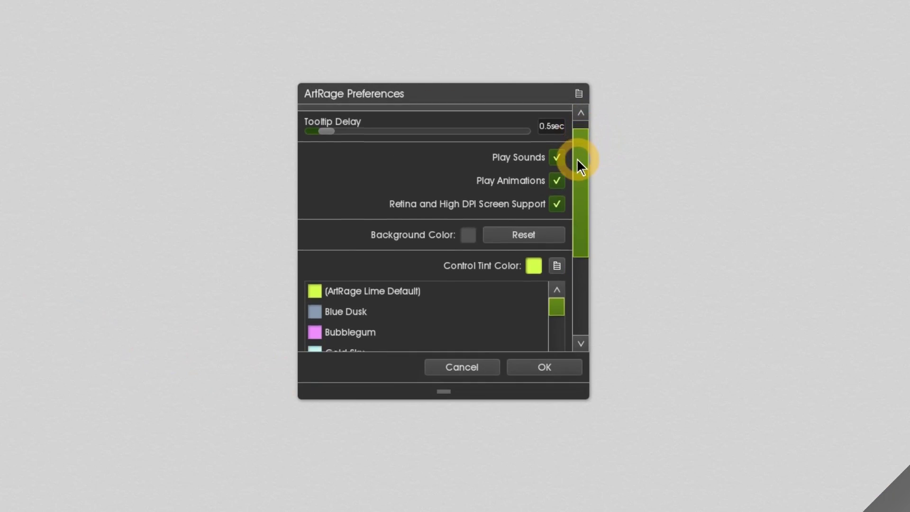
drag(579, 164, 573, 263)
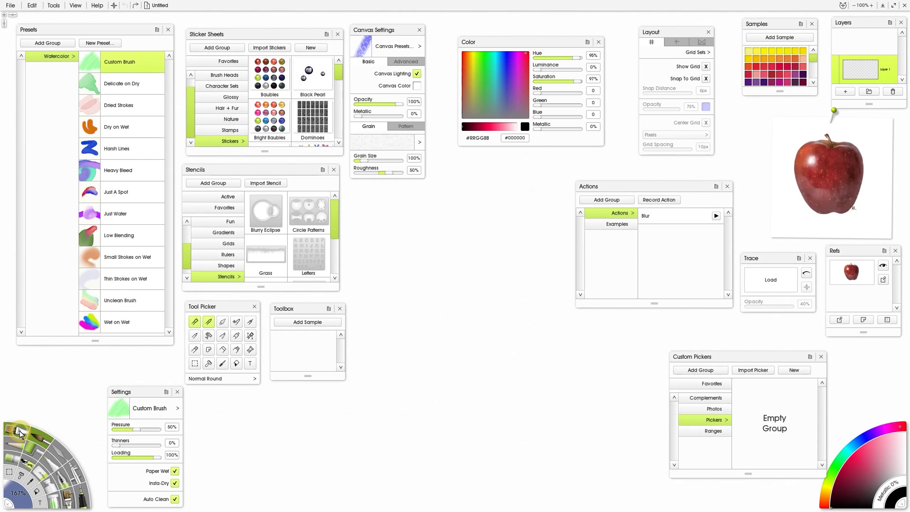
Step through the Sticker Spray, Cloner and Fill tools, ending on the Color Sampler.
click(41, 476)
click(38, 473)
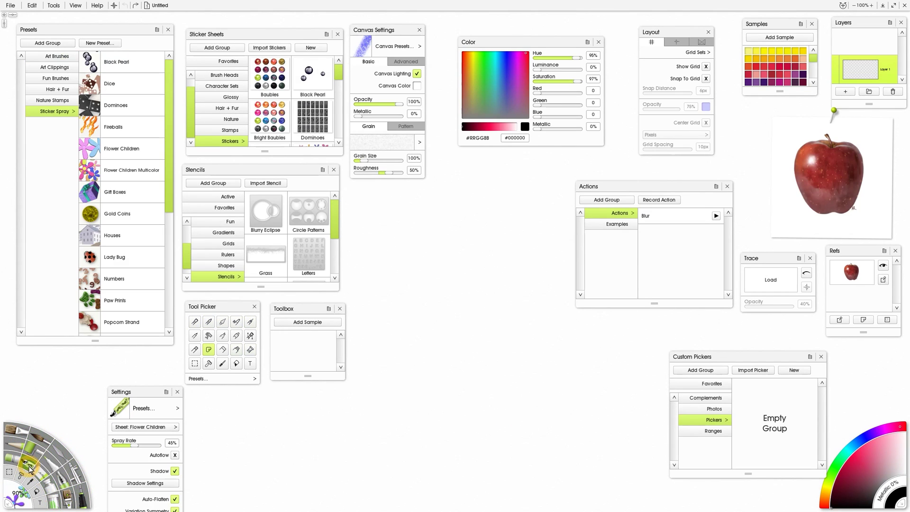
click(36, 488)
click(34, 488)
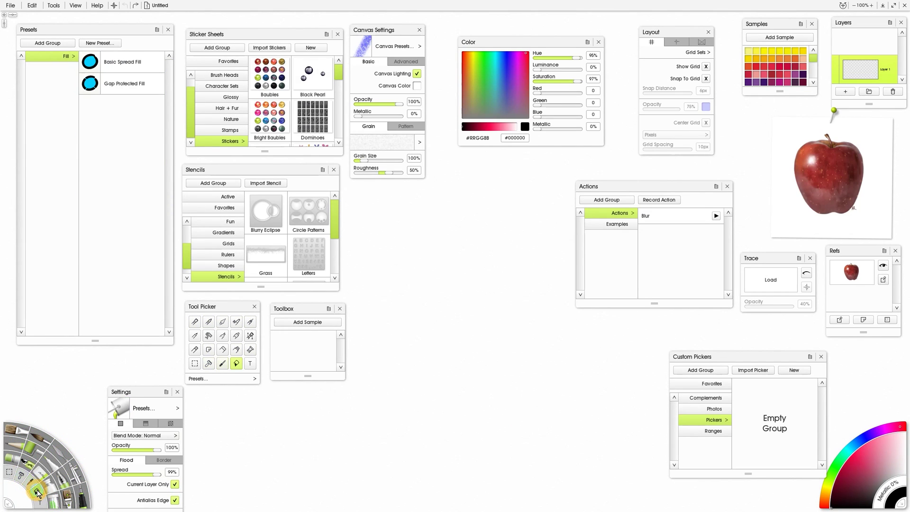
click(31, 487)
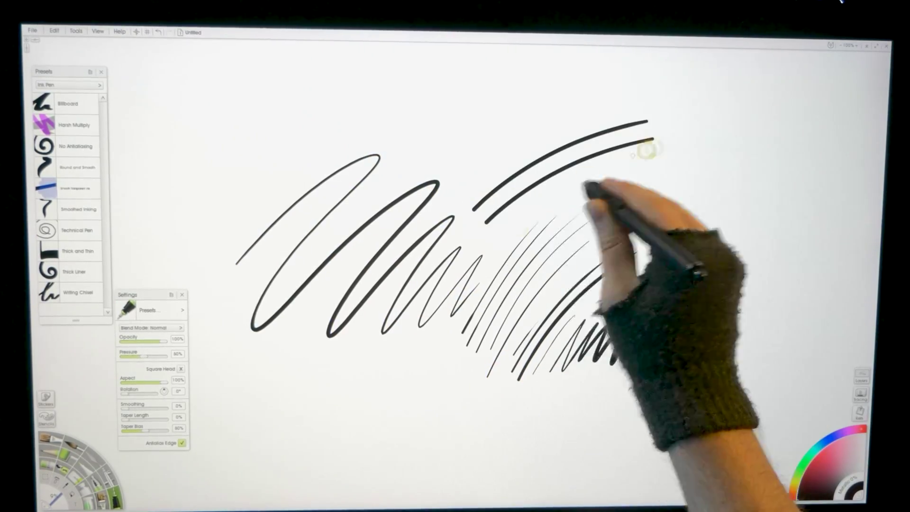
Draw ink lines, hatching arcs and flicks, then a pencil circle shaded with hatching.
drag(540, 199, 692, 155)
drag(592, 227, 723, 204)
drag(564, 369, 730, 278)
drag(356, 433, 394, 341)
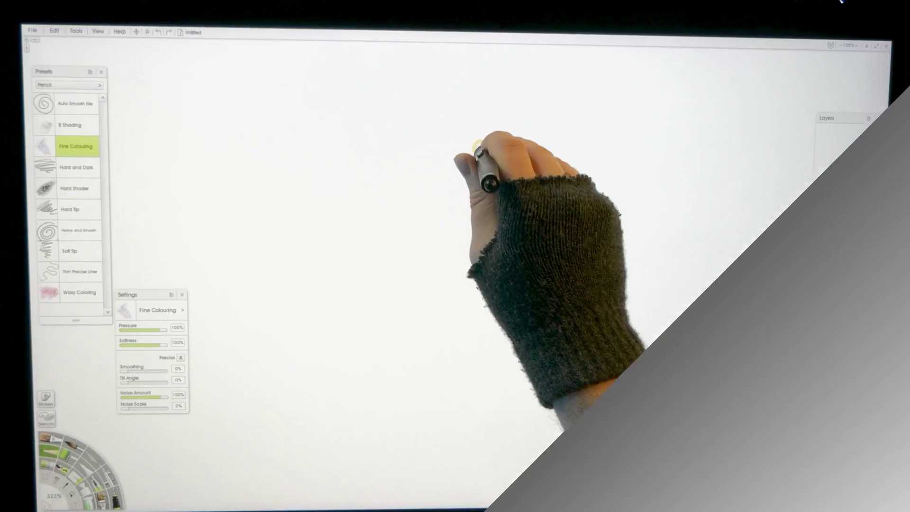
mouse_move(412, 135)
mouse_down()
mouse_move(341, 350)
mouse_move(369, 181)
mouse_up()
mouse_move(321, 221)
mouse_down()
mouse_move(385, 154)
mouse_move(403, 194)
mouse_move(386, 262)
mouse_move(433, 231)
mouse_move(429, 277)
mouse_move(473, 279)
mouse_move(498, 321)
mouse_move(529, 336)
mouse_move(589, 308)
mouse_up()
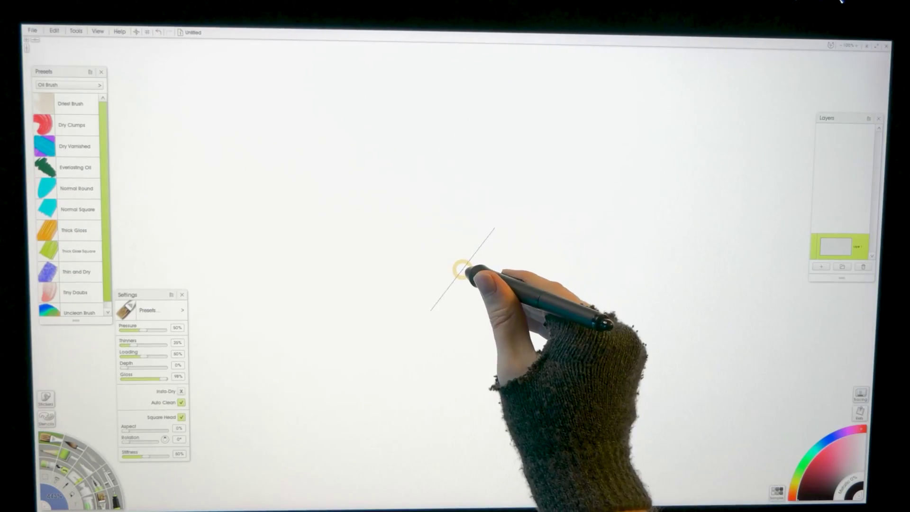
Paint a pink loop with the Oil Brush Thick Gloss preset and smear its edges with the Palette Knife.
drag(457, 237, 457, 370)
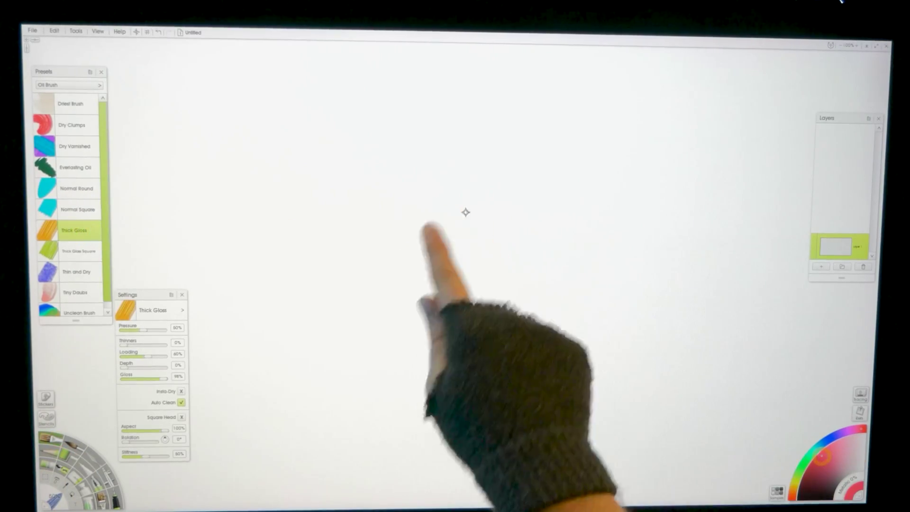
drag(465, 211, 474, 217)
mouse_move(504, 297)
mouse_down()
mouse_move(464, 286)
mouse_move(458, 313)
mouse_up()
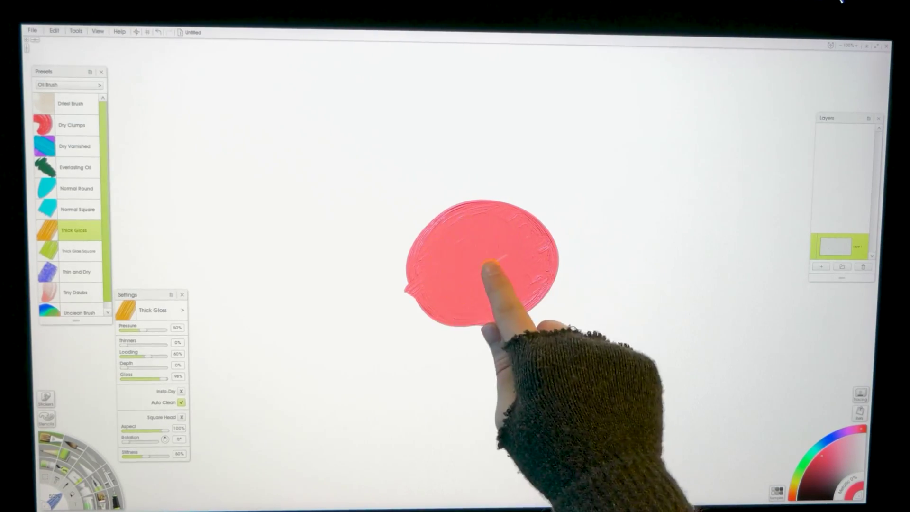
click(95, 458)
mouse_move(448, 197)
mouse_down()
mouse_move(432, 209)
mouse_move(443, 327)
mouse_move(538, 305)
mouse_move(488, 189)
mouse_move(518, 325)
mouse_up()
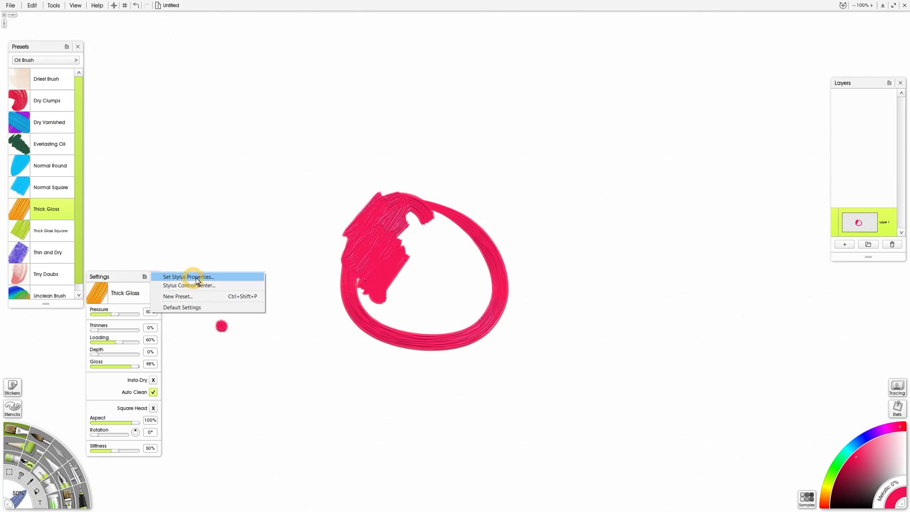
Check the Stylus Control Center, then confirm the mappings in Set Stylus Properties.
click(199, 286)
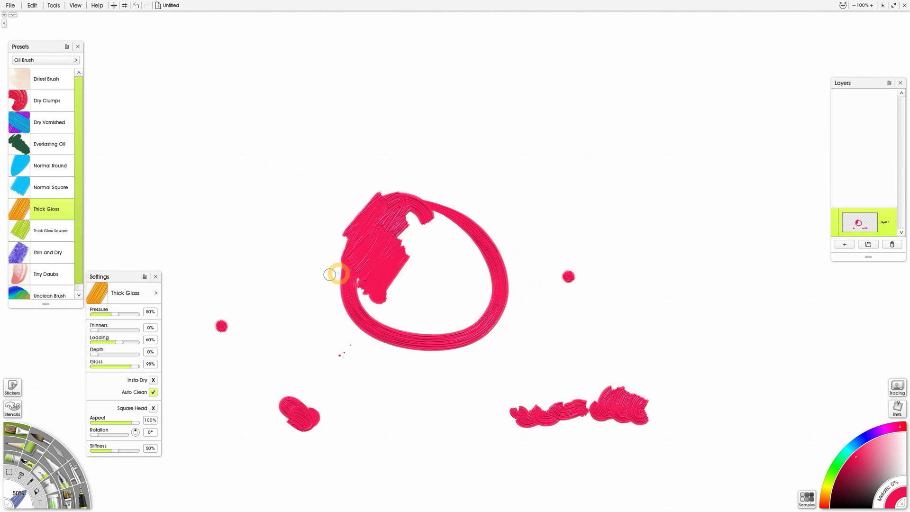
click(145, 276)
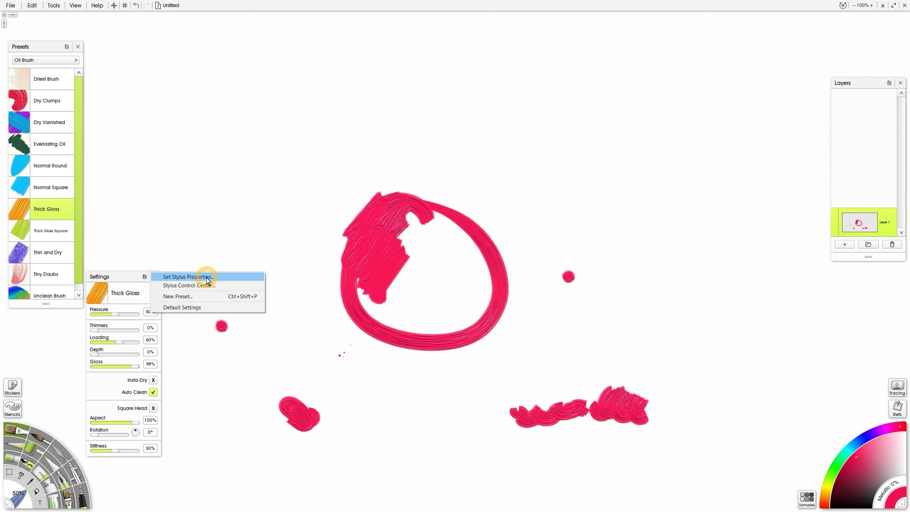
click(205, 277)
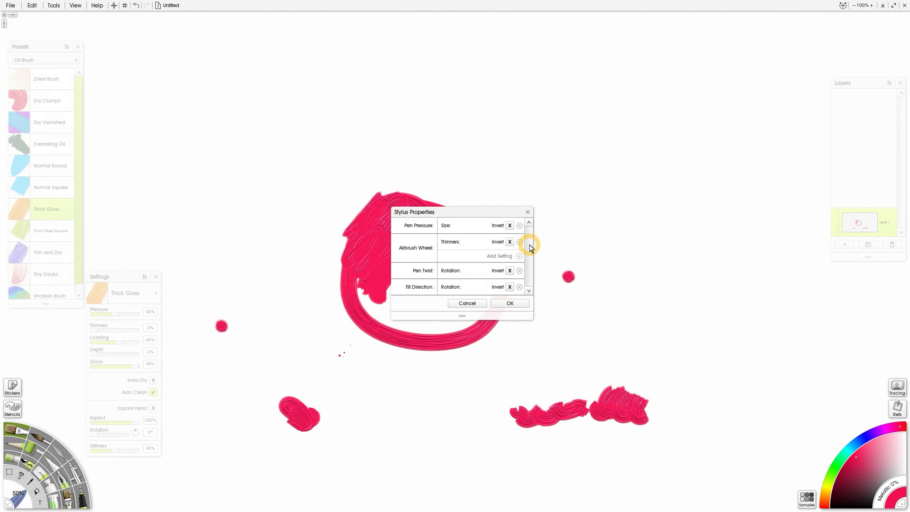
click(510, 303)
Reopen the Stylus Control Center and scroll through its options.
click(145, 276)
click(199, 286)
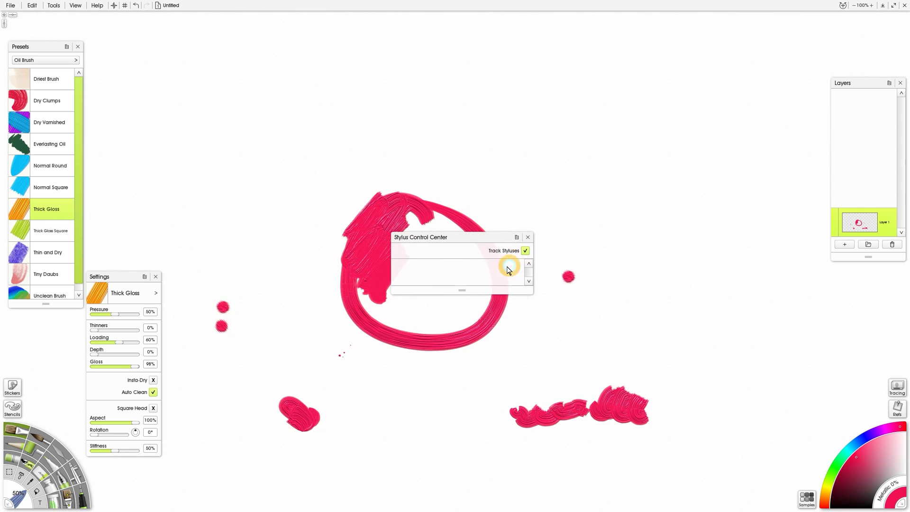
scroll(508, 270, down, 2)
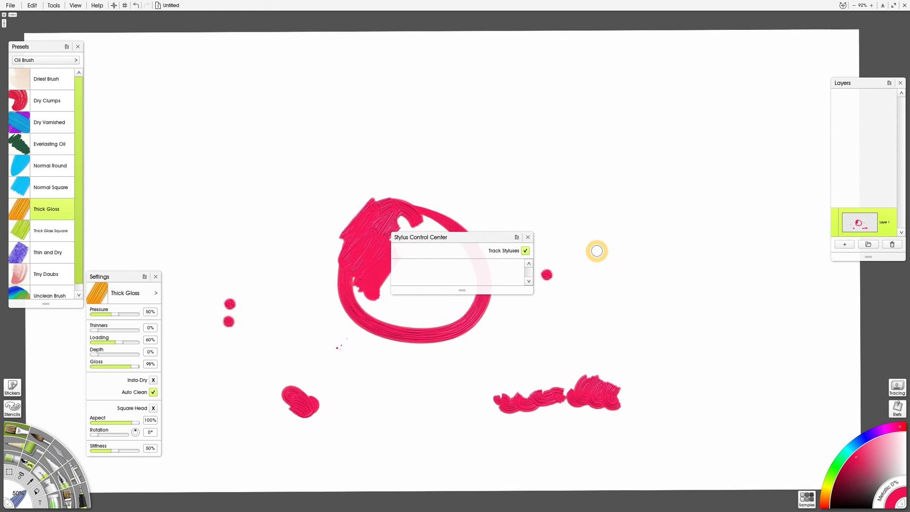
click(517, 237)
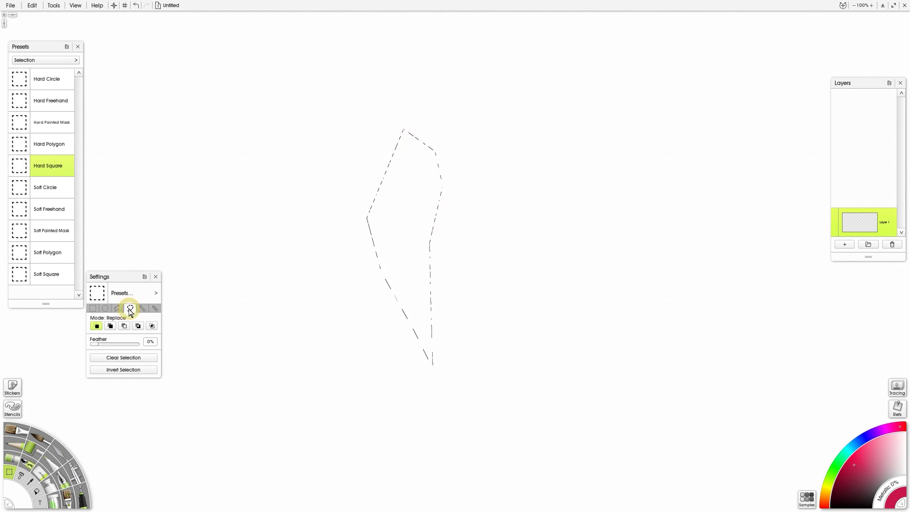
Paint a red selection mask scribble and add the word TEXT in a marker font.
click(143, 308)
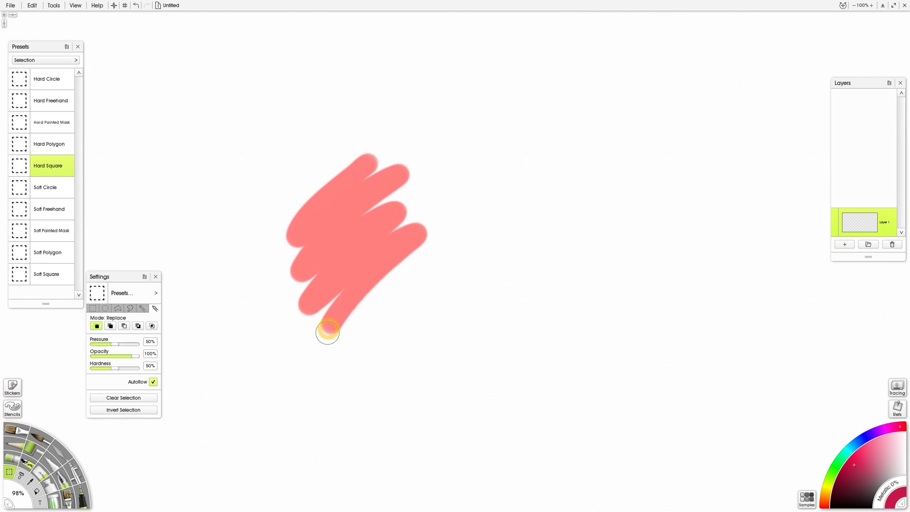
drag(327, 329, 451, 371)
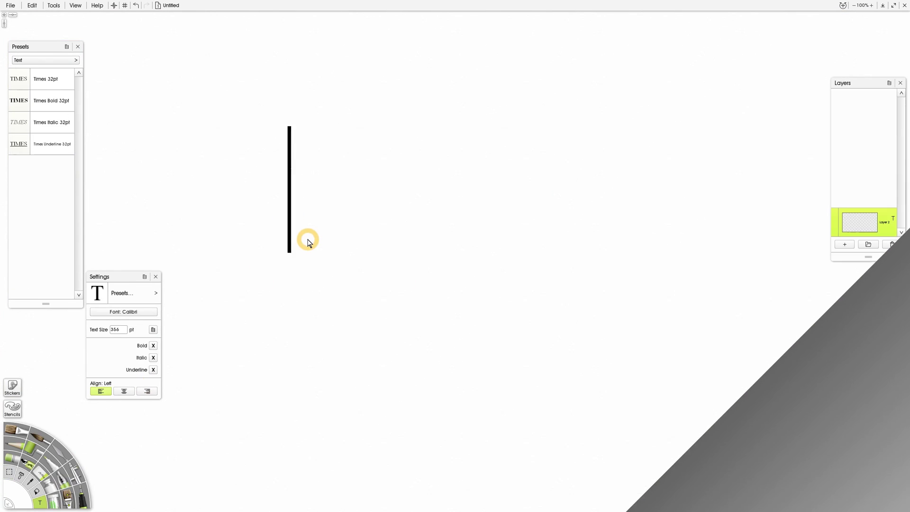
text(TEXT)
key(ctrl+a)
click(146, 312)
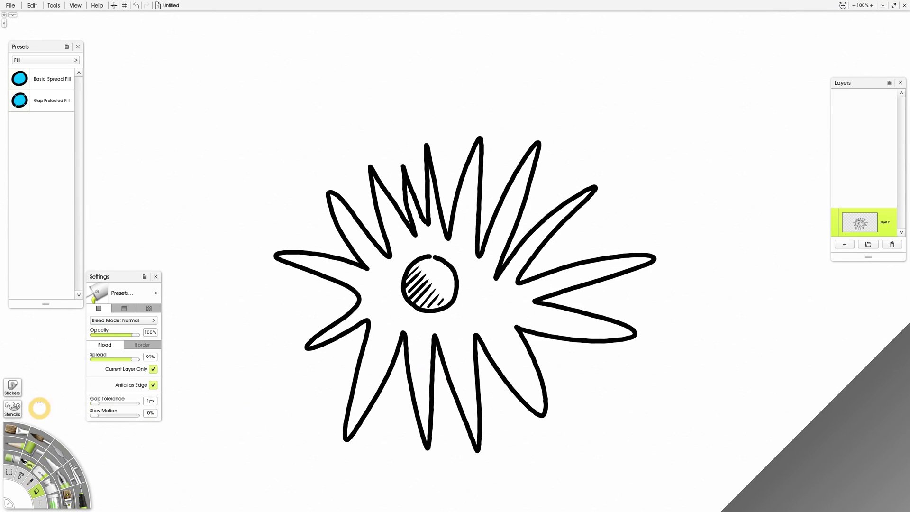
Choose the Gap Protected Fill preset and paint more flowers across the zoomed-out tiled canvas.
click(59, 113)
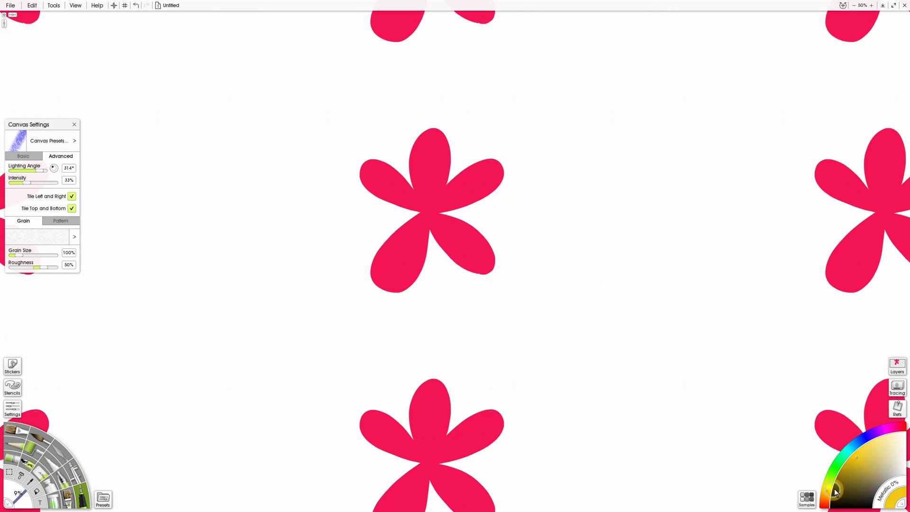
click(855, 5)
mouse_move(629, 412)
mouse_down()
mouse_move(563, 251)
mouse_move(601, 209)
mouse_move(500, 198)
mouse_move(372, 240)
mouse_move(372, 254)
mouse_up()
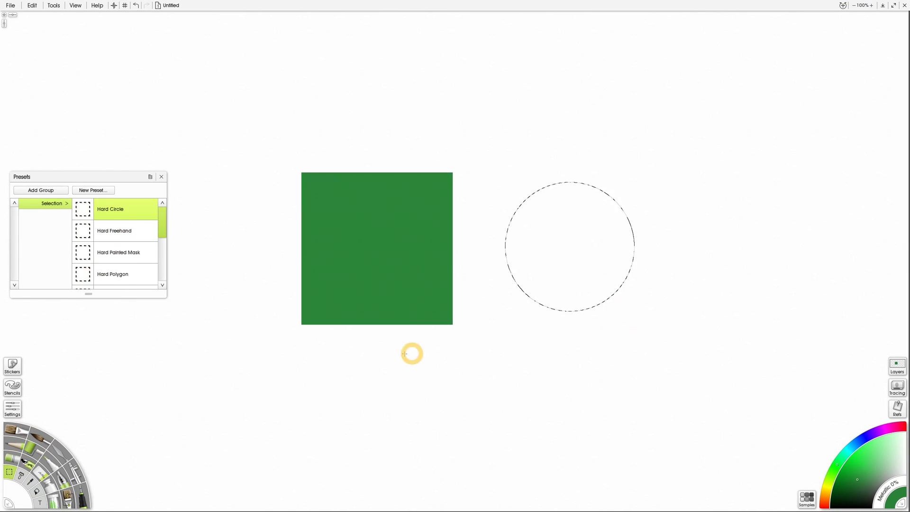
Fill the circle selection green, blur the layer, and shift brightness and hue toward purple.
key(f)
click(566, 264)
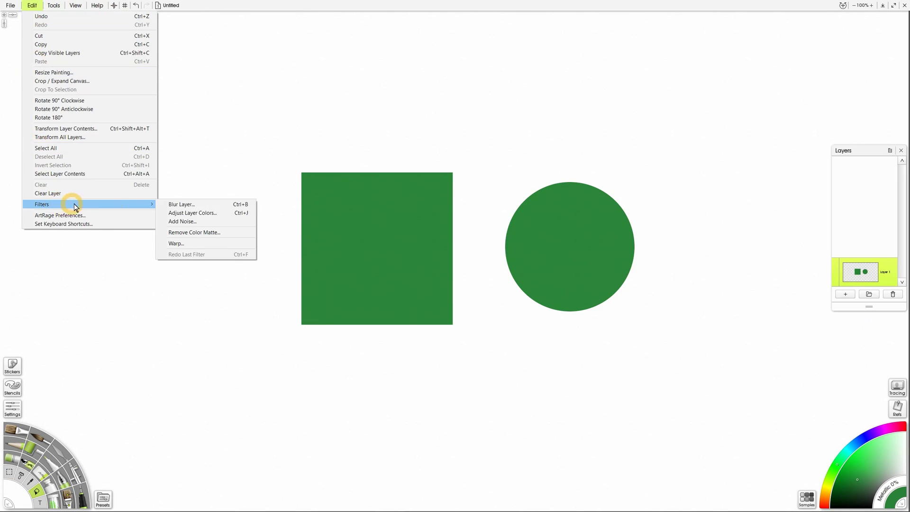
click(185, 203)
drag(474, 193, 277, 200)
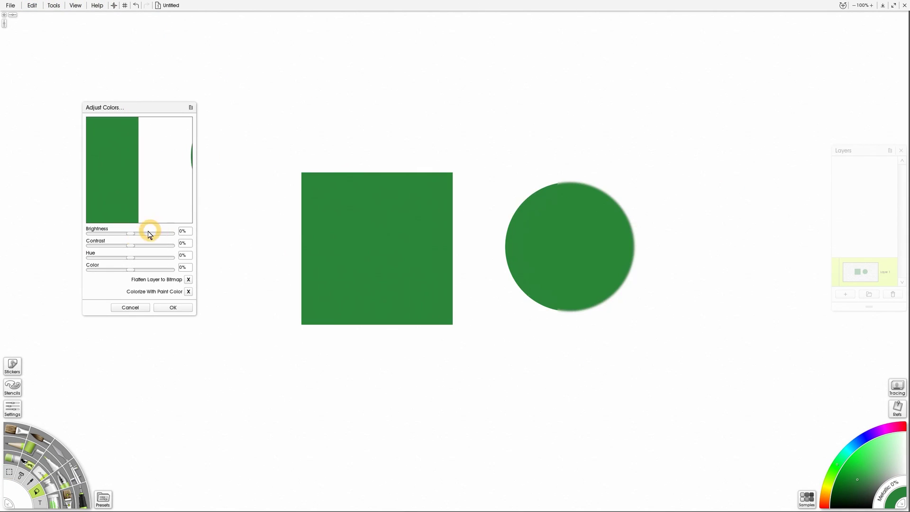
drag(148, 233, 112, 311)
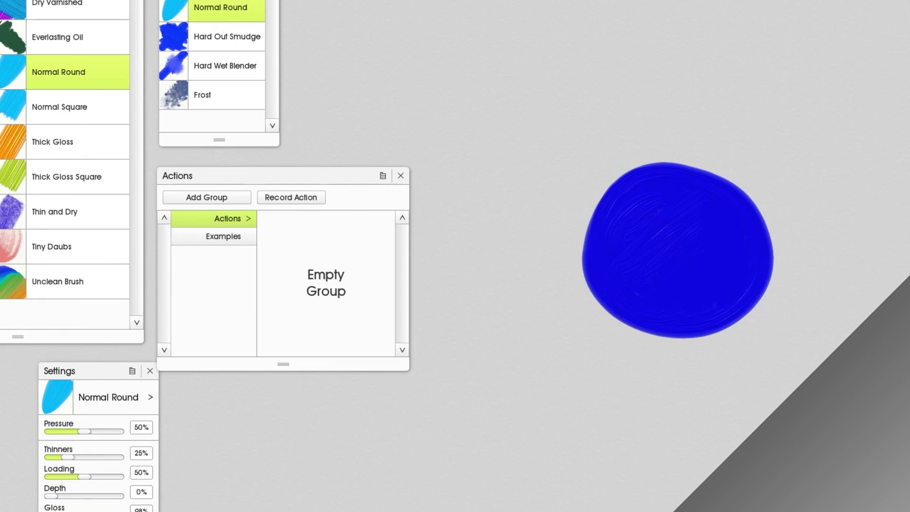
click(311, 197)
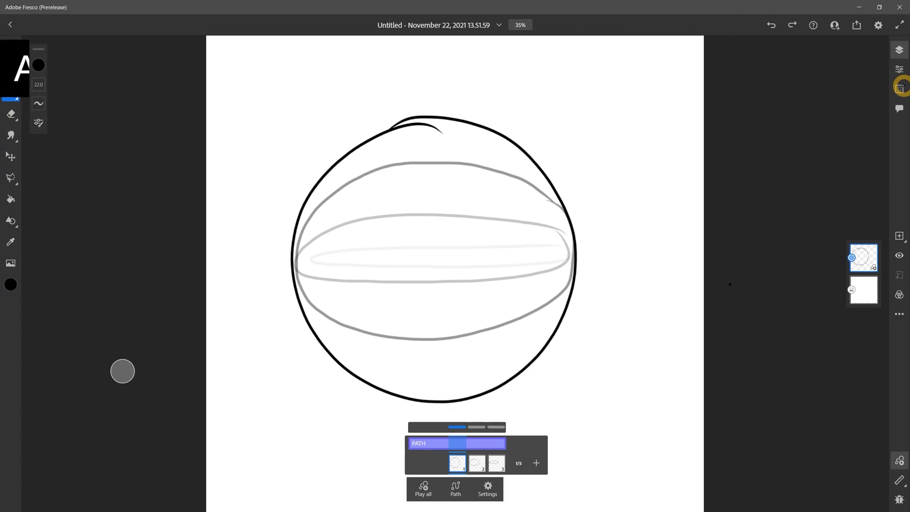
Use Play all in the Motion panel to preview the sphere's path animation full screen.
click(904, 89)
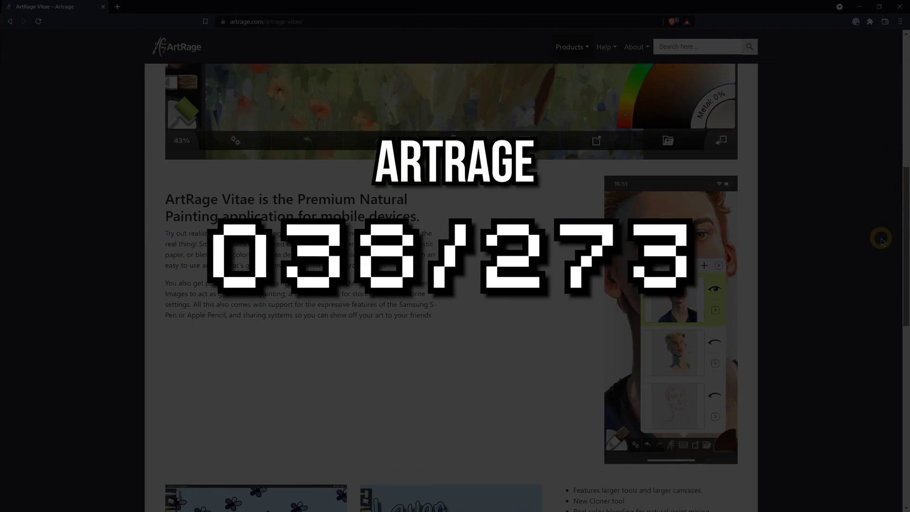
scroll(880, 244, down, 8)
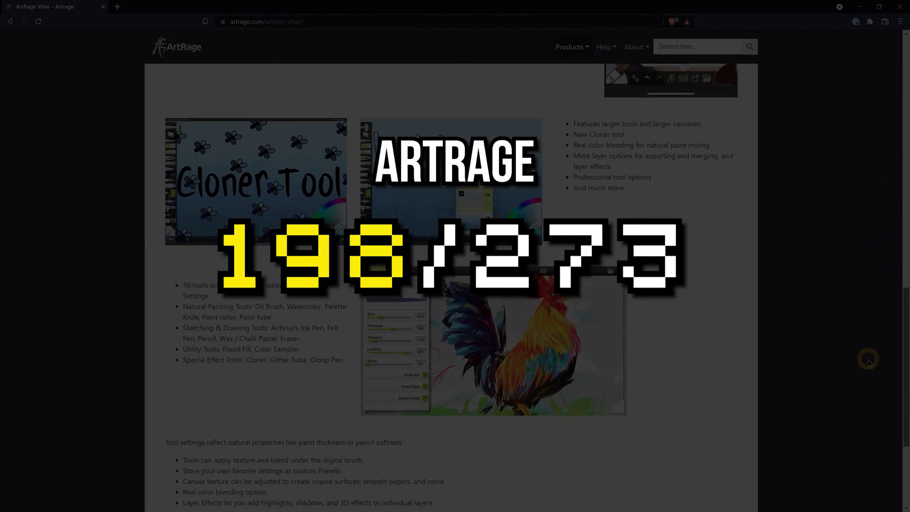